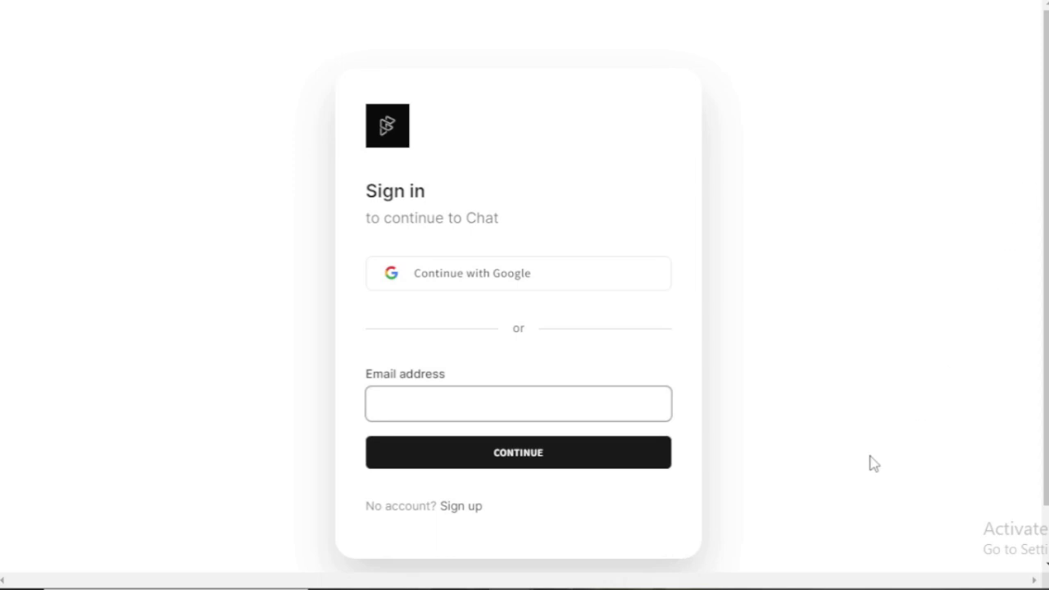
# - Switch from signing in to creating a new Forefront account and continue with Google
pyautogui.moveTo(506, 514); pyautogui.dragTo(366, 506)
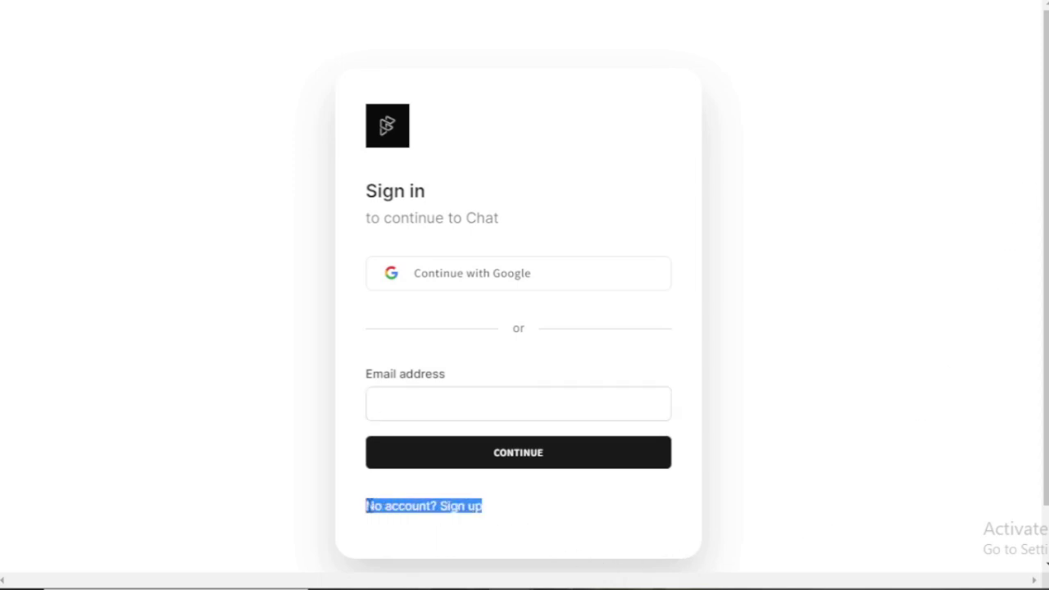
pyautogui.click(472, 514)
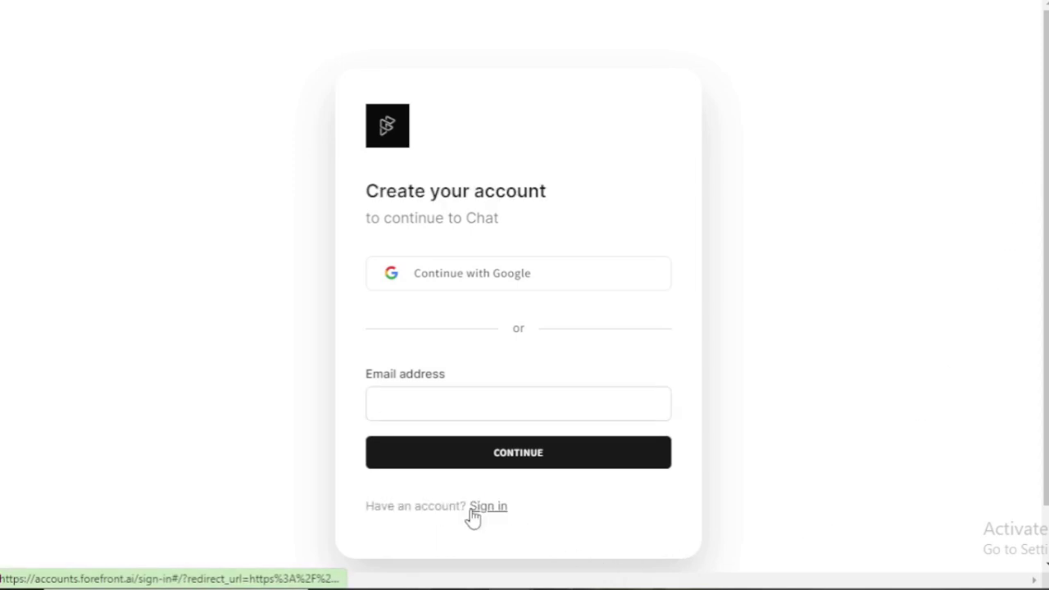
pyautogui.moveTo(593, 190); pyautogui.dragTo(373, 193)
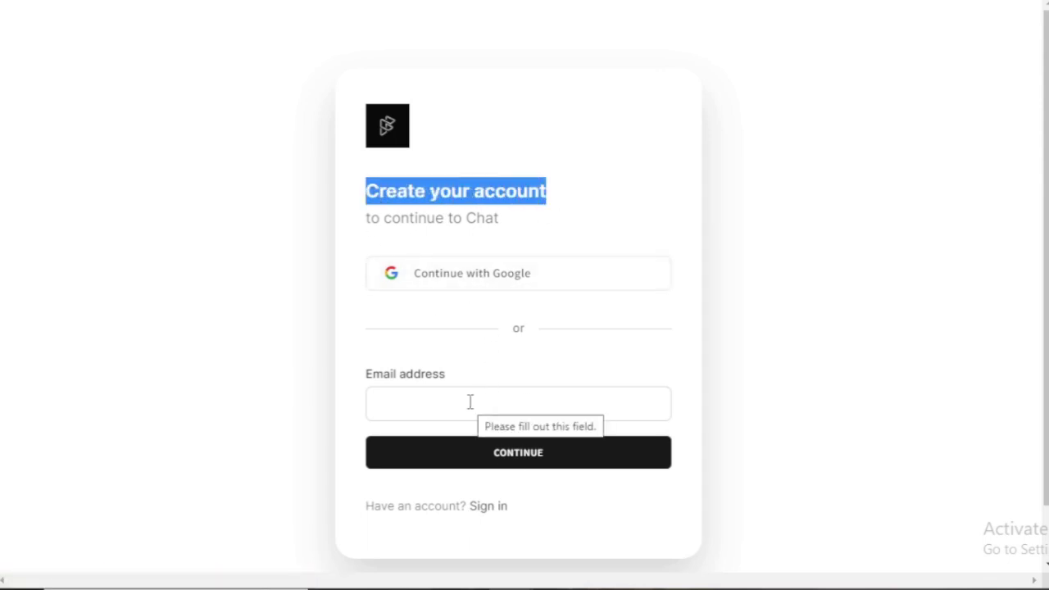
pyautogui.click(513, 279)
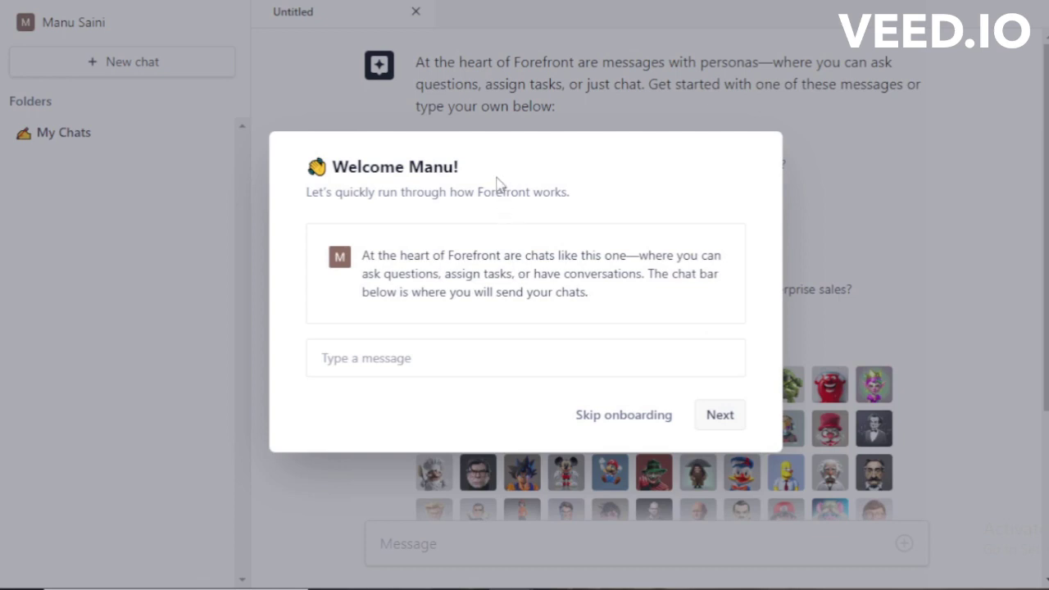
# - Read the welcome introduction on how chats work and proceed to the folder setup
pyautogui.moveTo(459, 168); pyautogui.dragTo(314, 165)
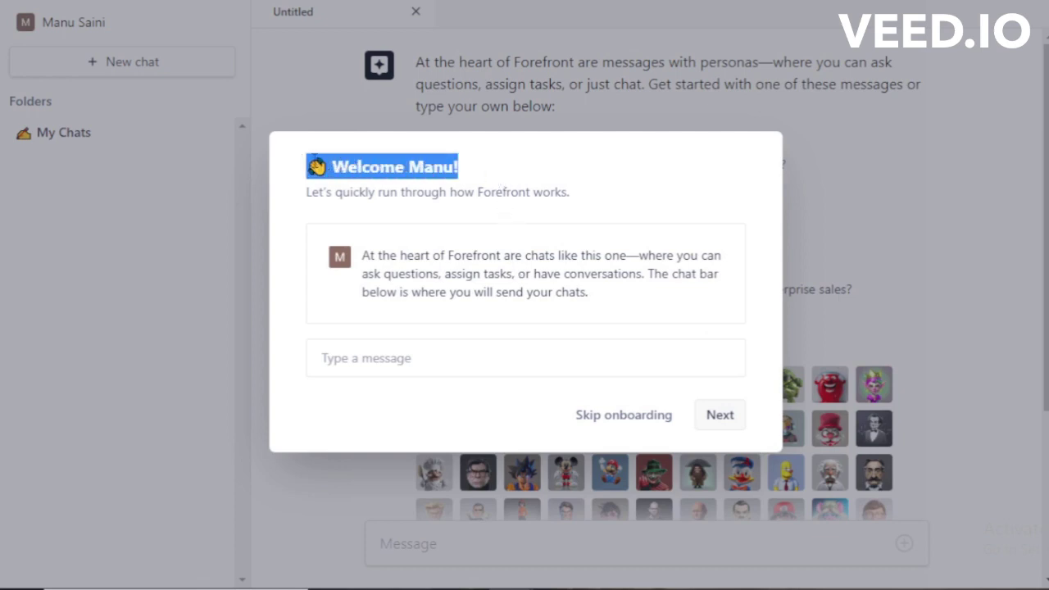
pyautogui.click(616, 196)
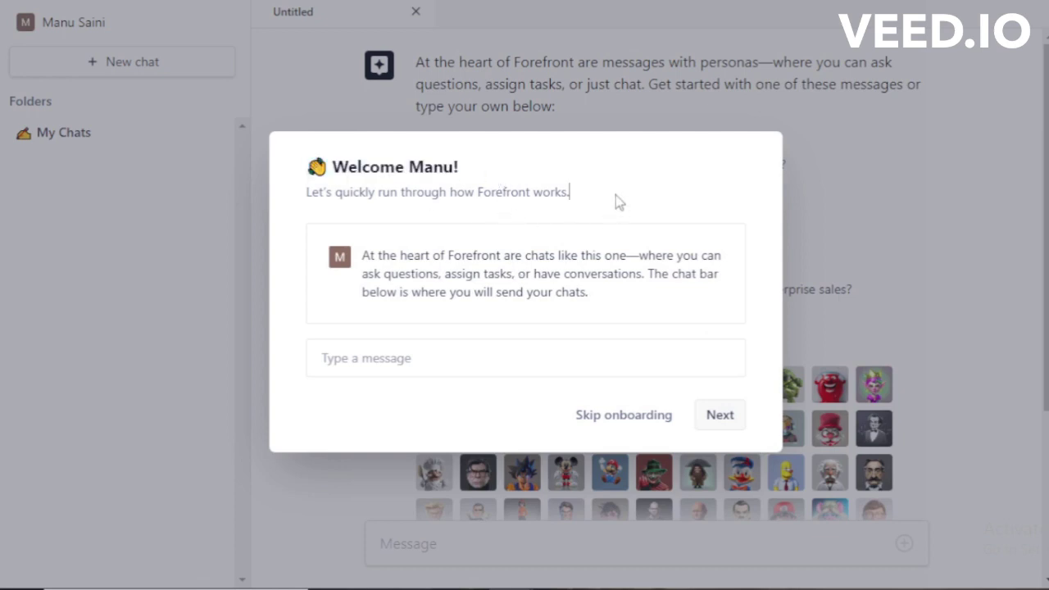
pyautogui.moveTo(361, 256); pyautogui.dragTo(599, 304)
pyautogui.click(601, 305)
pyautogui.click(720, 416)
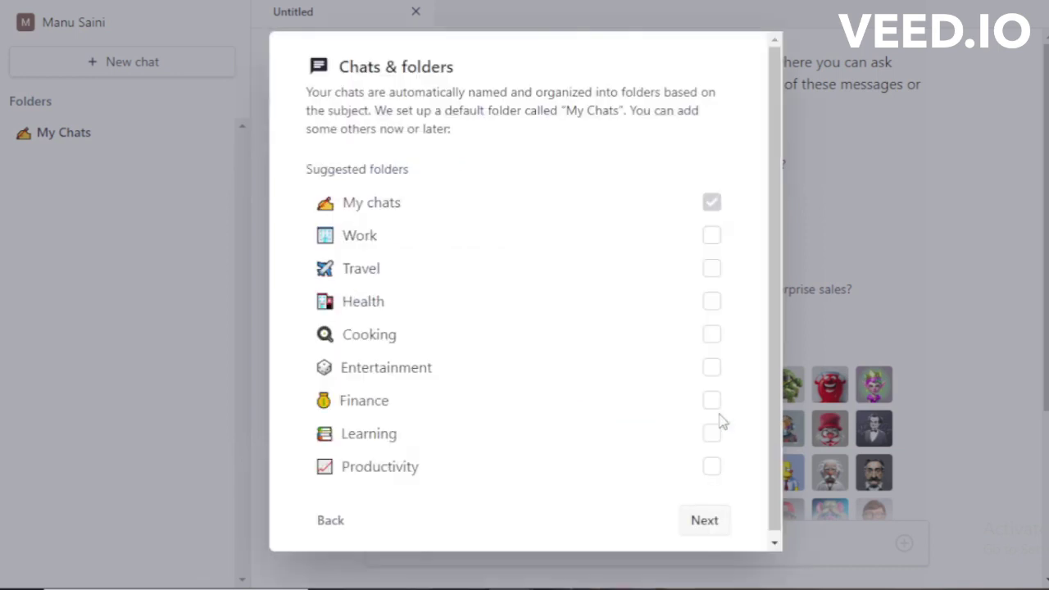
# - Add the suggested folders Work, Travel, Health, Cooking and Finance, and continue the onboarding
pyautogui.moveTo(455, 66); pyautogui.dragTo(339, 66)
pyautogui.moveTo(420, 171); pyautogui.dragTo(309, 166)
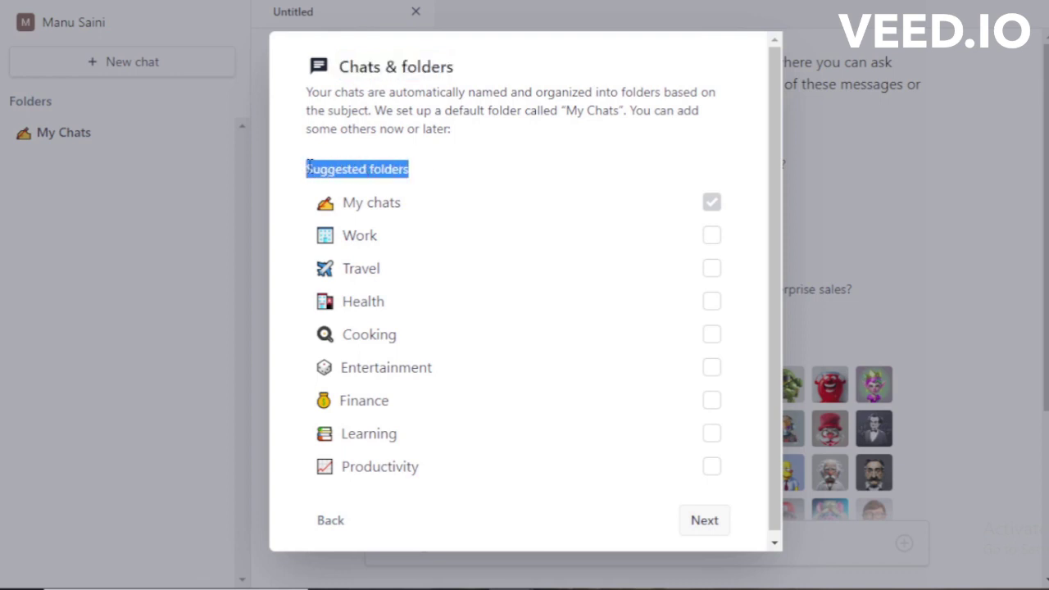
pyautogui.click(309, 166)
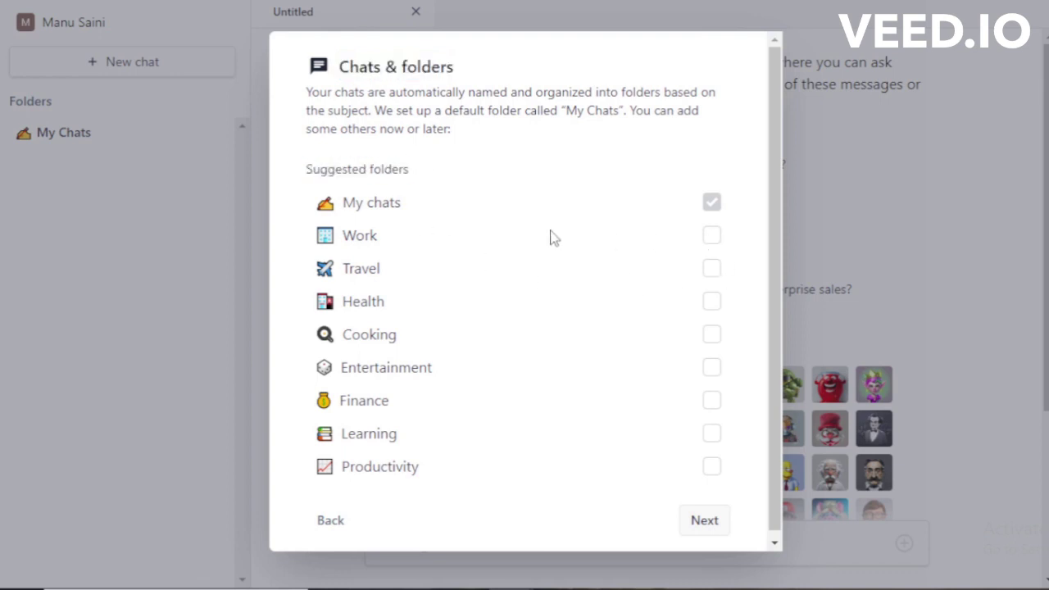
pyautogui.click(712, 240)
pyautogui.click(712, 273)
pyautogui.click(714, 303)
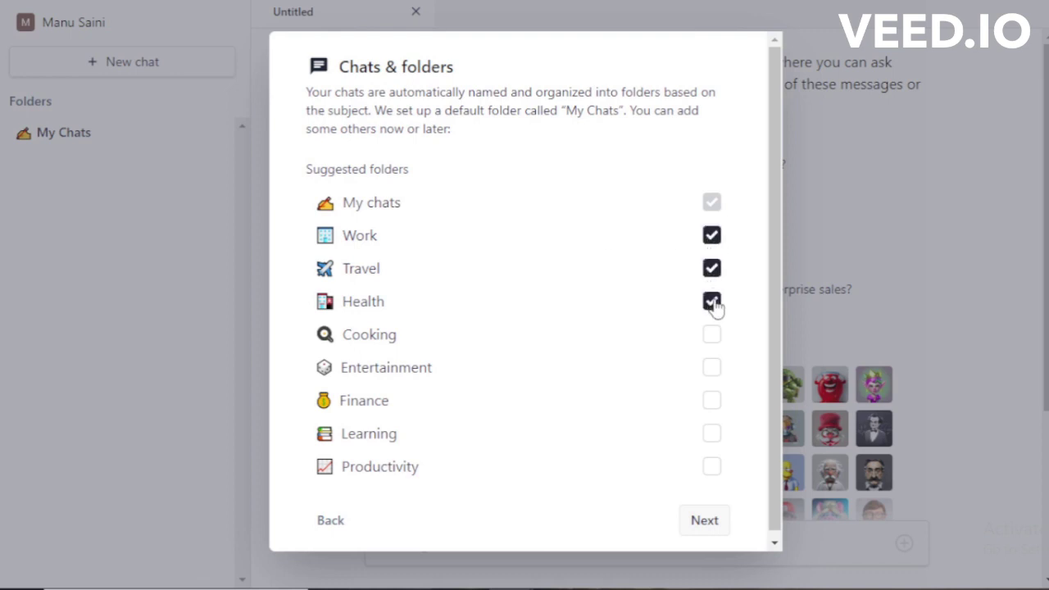
pyautogui.click(715, 339)
pyautogui.click(713, 402)
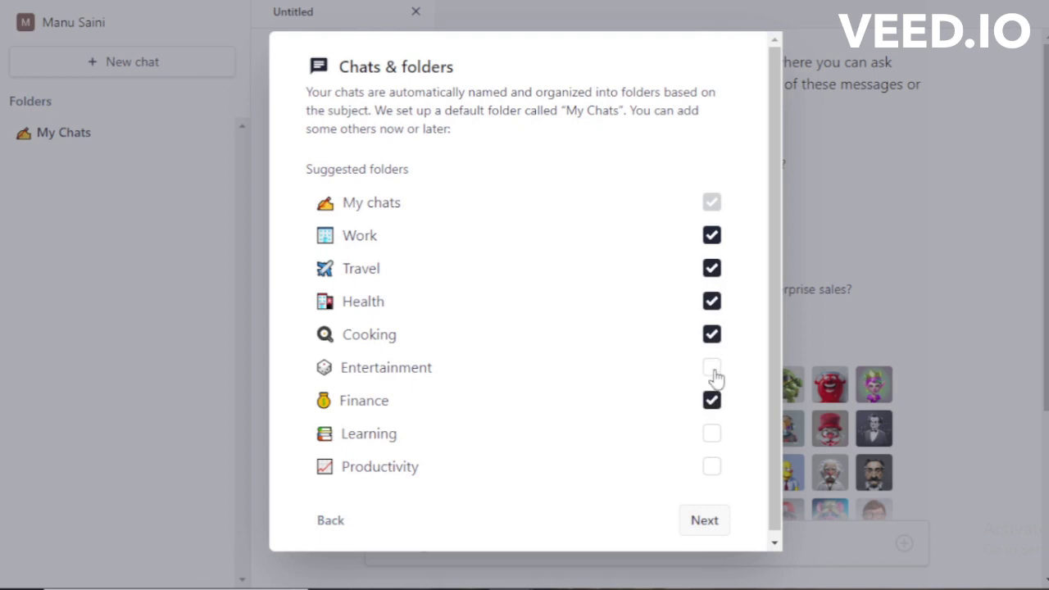
pyautogui.click(718, 521)
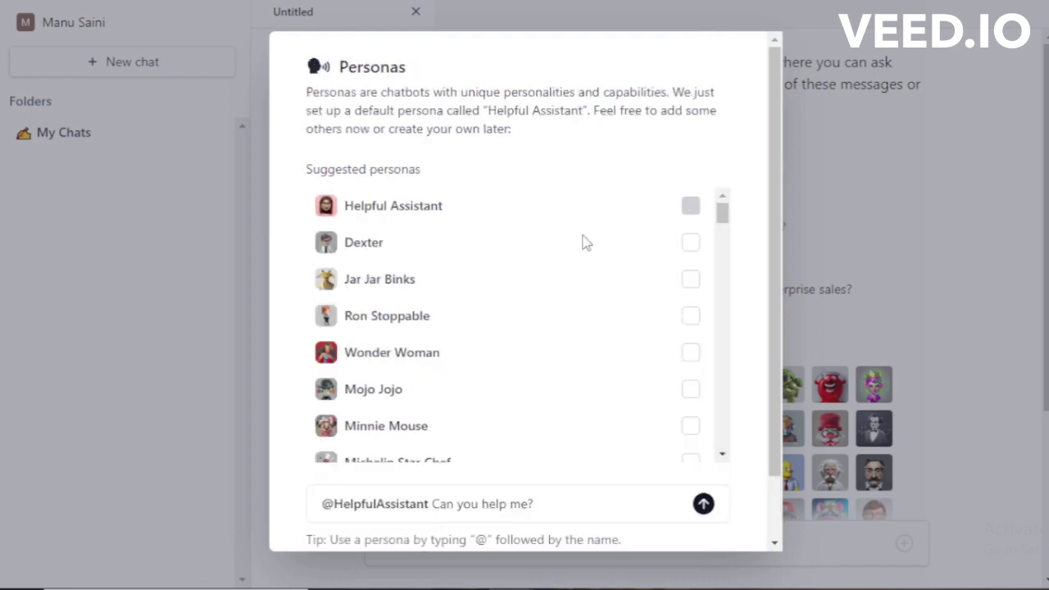
# - Add the suggested personas Dexter, Jar Jar Binks and Wonder Woman, and continue the onboarding
pyautogui.moveTo(406, 67); pyautogui.dragTo(517, 136)
pyautogui.click(526, 138)
pyautogui.moveTo(307, 166); pyautogui.dragTo(431, 168)
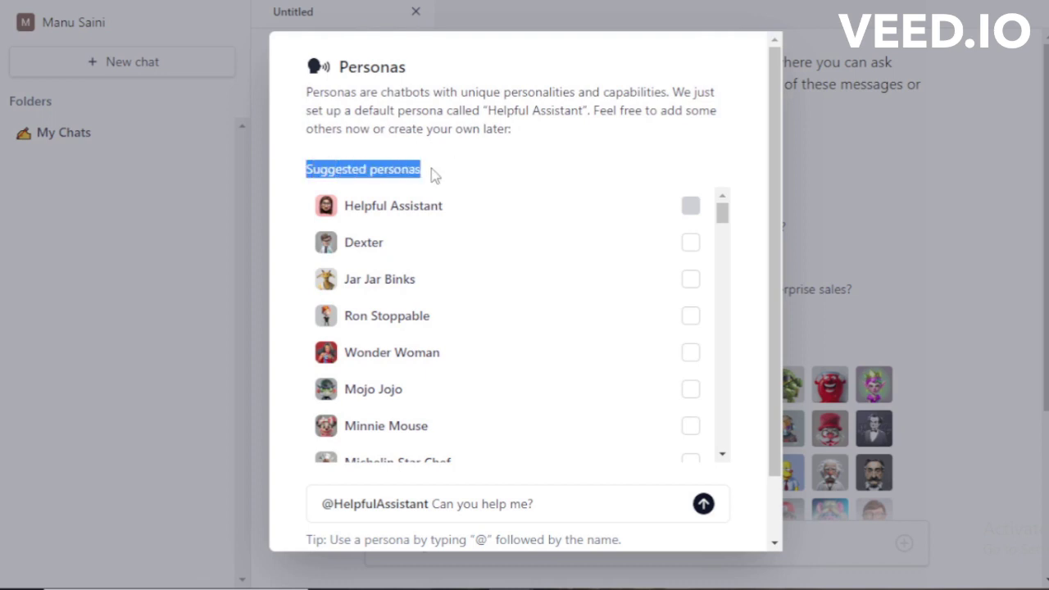
pyautogui.click(431, 169)
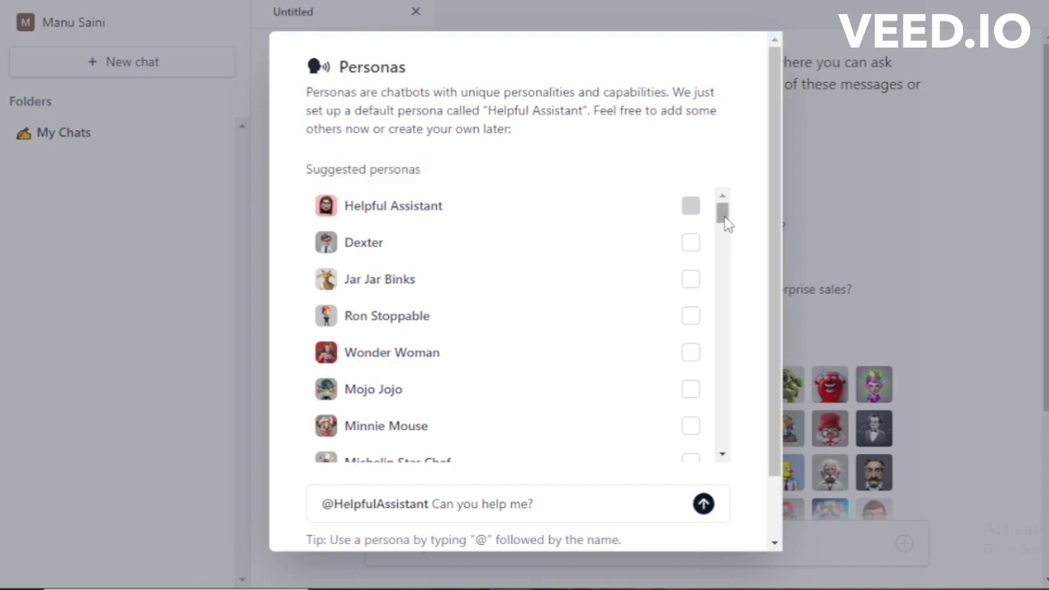
pyautogui.moveTo(410, 253); pyautogui.dragTo(343, 242)
pyautogui.click(687, 247)
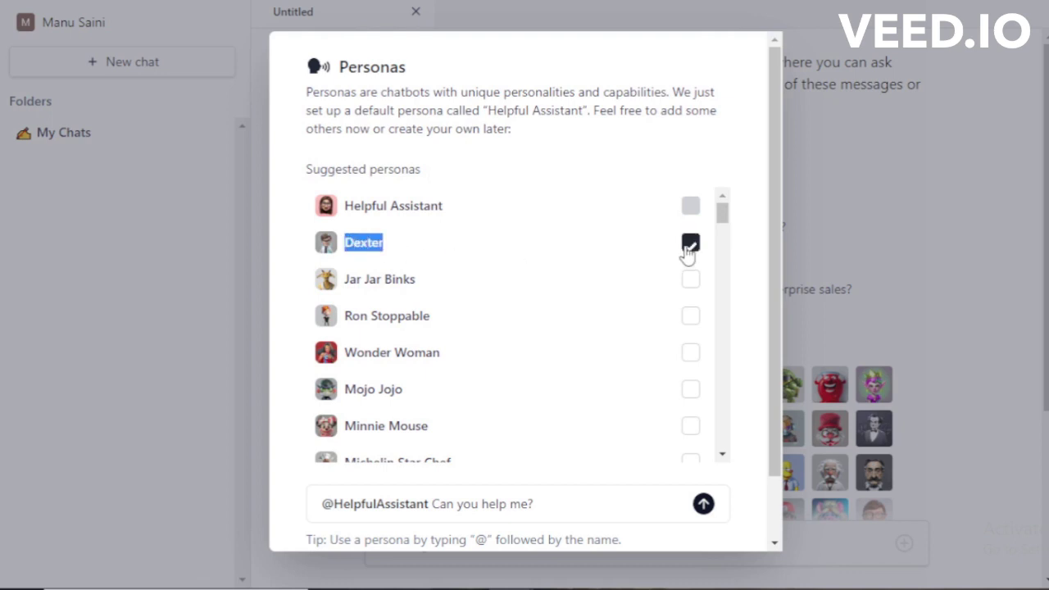
pyautogui.click(693, 288)
pyautogui.click(692, 355)
pyautogui.moveTo(729, 218); pyautogui.dragTo(723, 279)
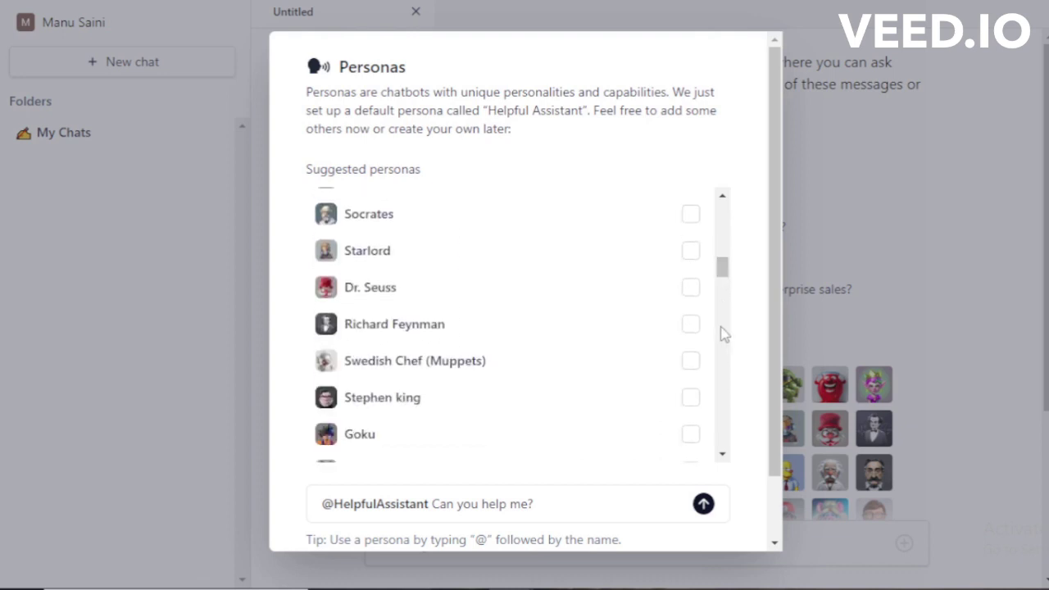
pyautogui.moveTo(775, 391); pyautogui.dragTo(783, 490)
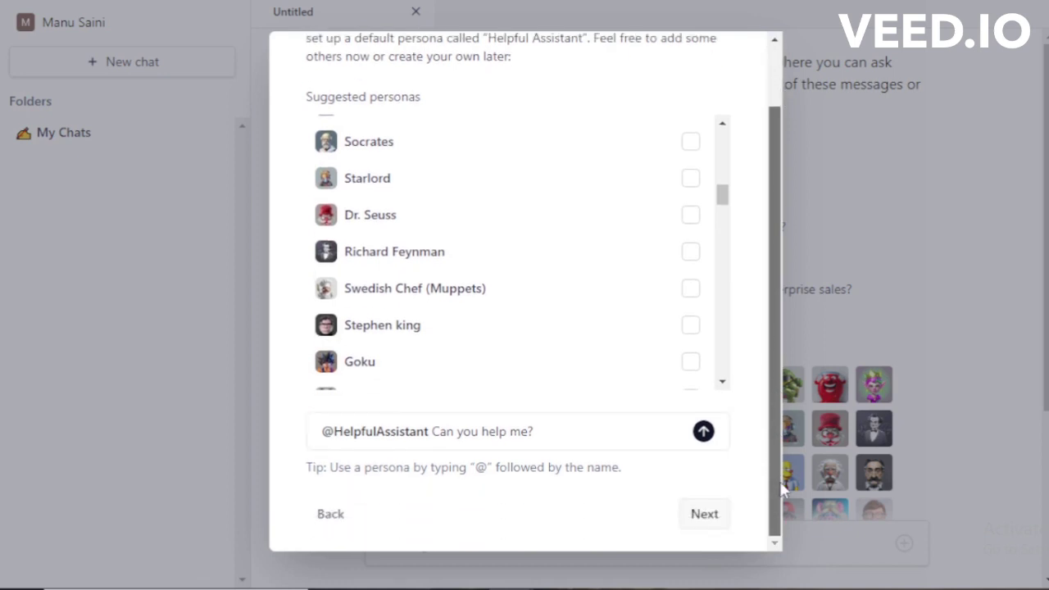
pyautogui.click(696, 525)
# - Finish the onboarding at the chat-sharing page and start a new chat
pyautogui.moveTo(466, 215); pyautogui.dragTo(337, 213)
pyautogui.click(407, 225)
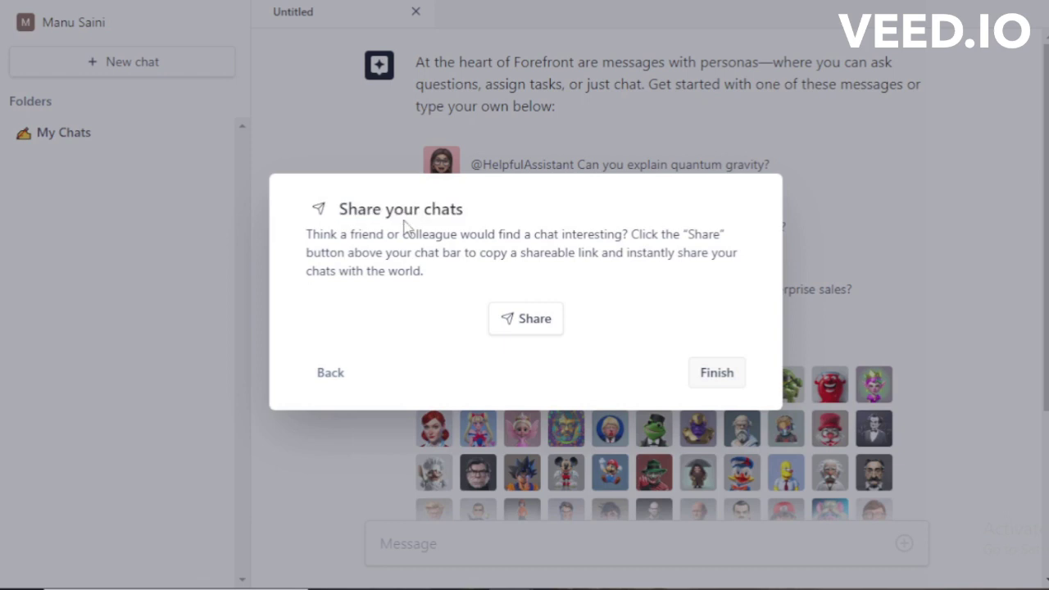
pyautogui.click(716, 374)
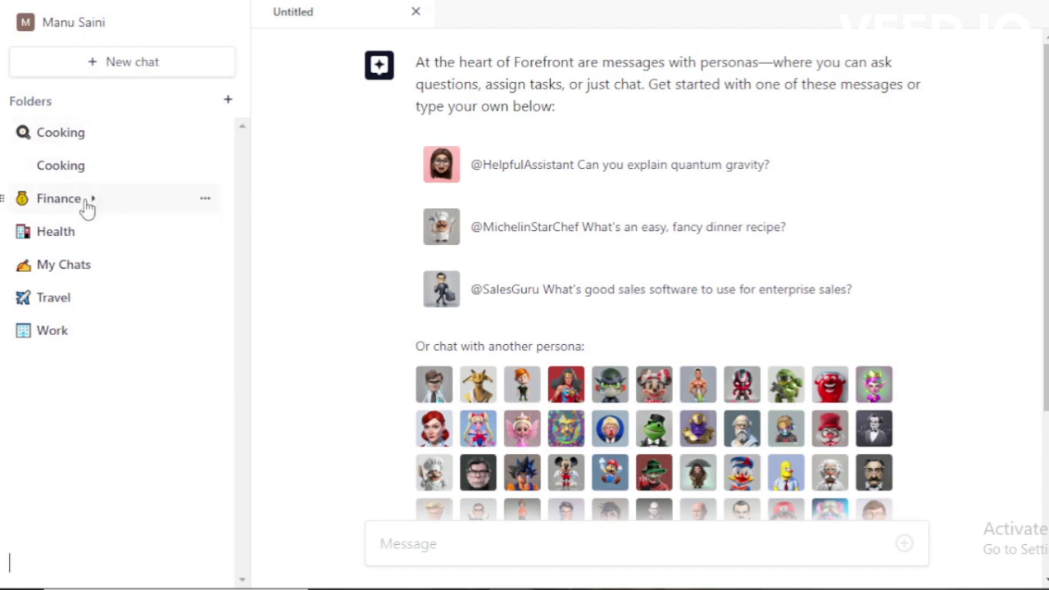
pyautogui.click(81, 332)
pyautogui.click(117, 65)
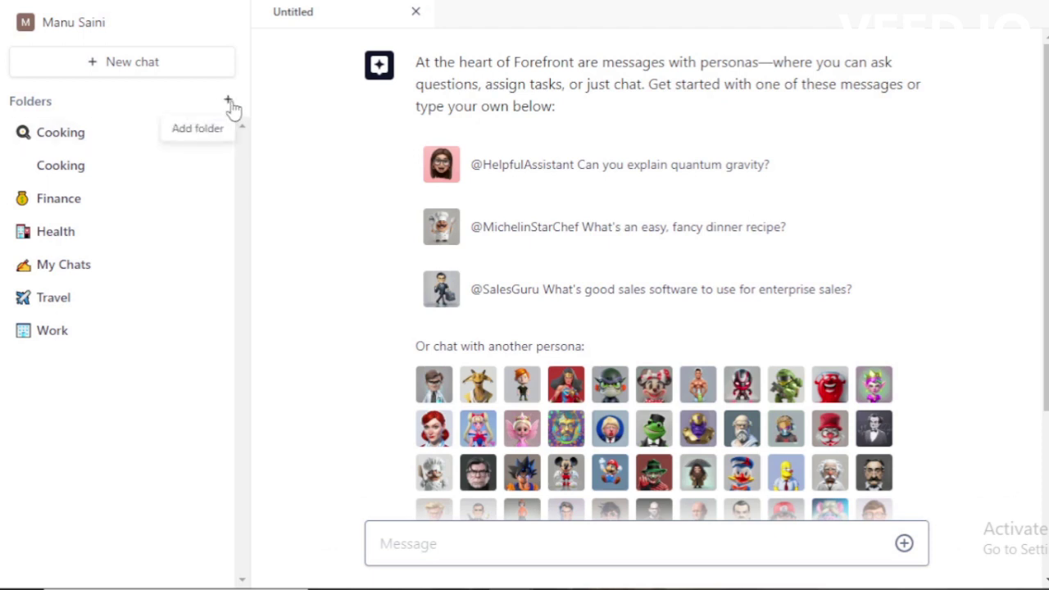
# - Create a new chat folder named GPT-4 and expand it
pyautogui.click(230, 102)
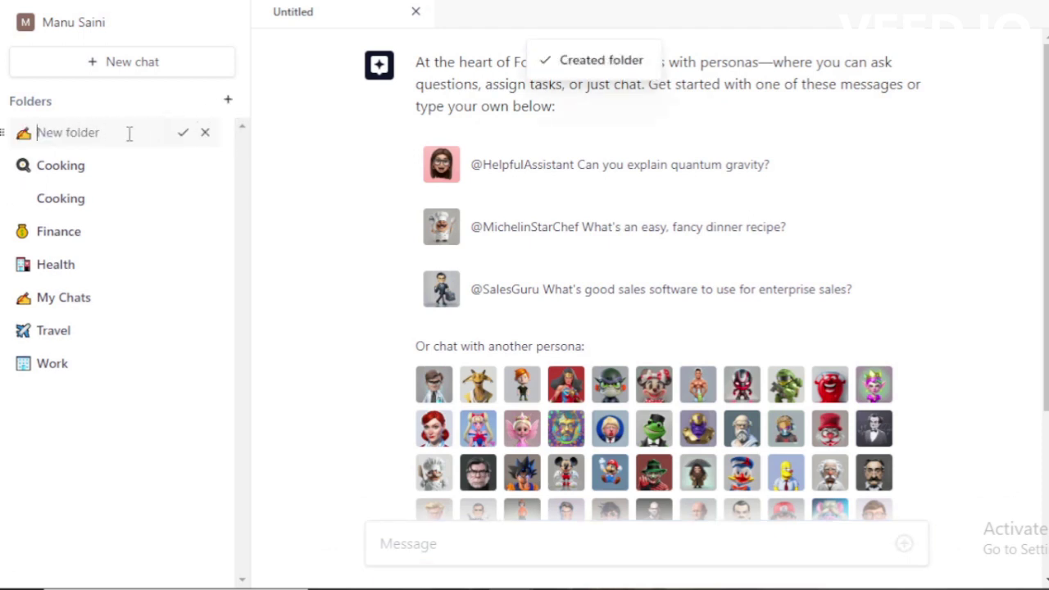
pyautogui.write('GPT-4')
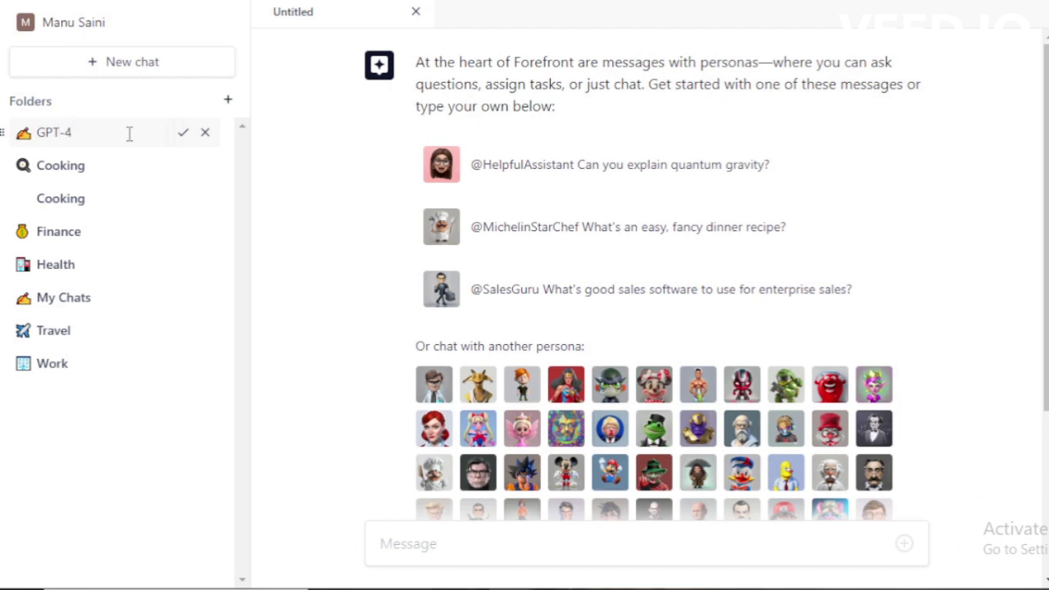
pyautogui.click(181, 134)
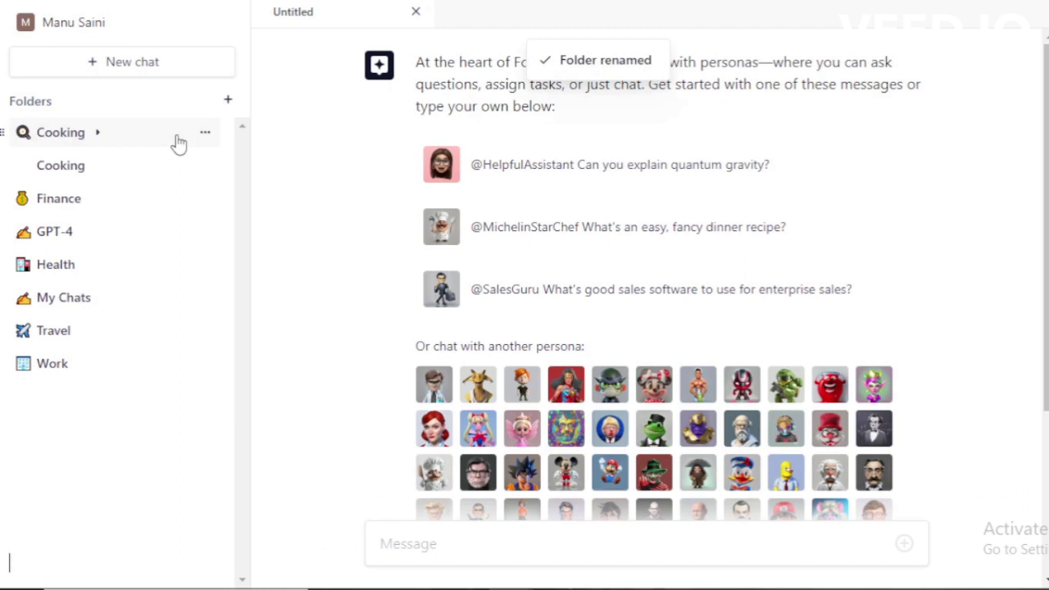
pyautogui.click(51, 234)
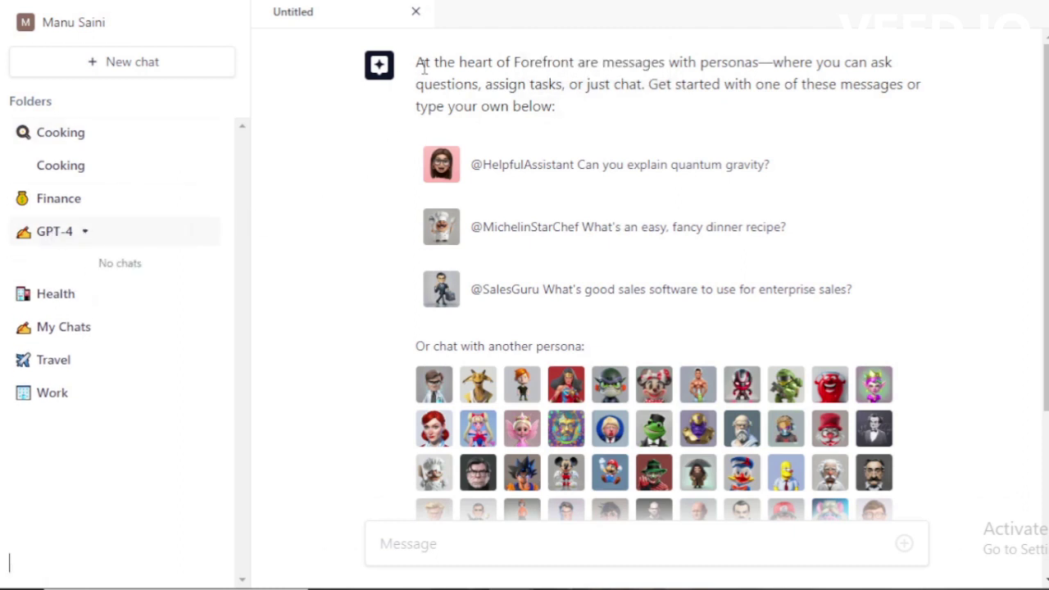
# - Examine the new chat's introductory text and preview the available personas, such as Siri, Einstein, Miss Piggy and Taylor Swift
pyautogui.moveTo(418, 62); pyautogui.dragTo(585, 117)
pyautogui.click(586, 117)
pyautogui.scroll(-3, 1047, 141)
pyautogui.moveTo(1047, 141); pyautogui.dragTo(1026, 259)
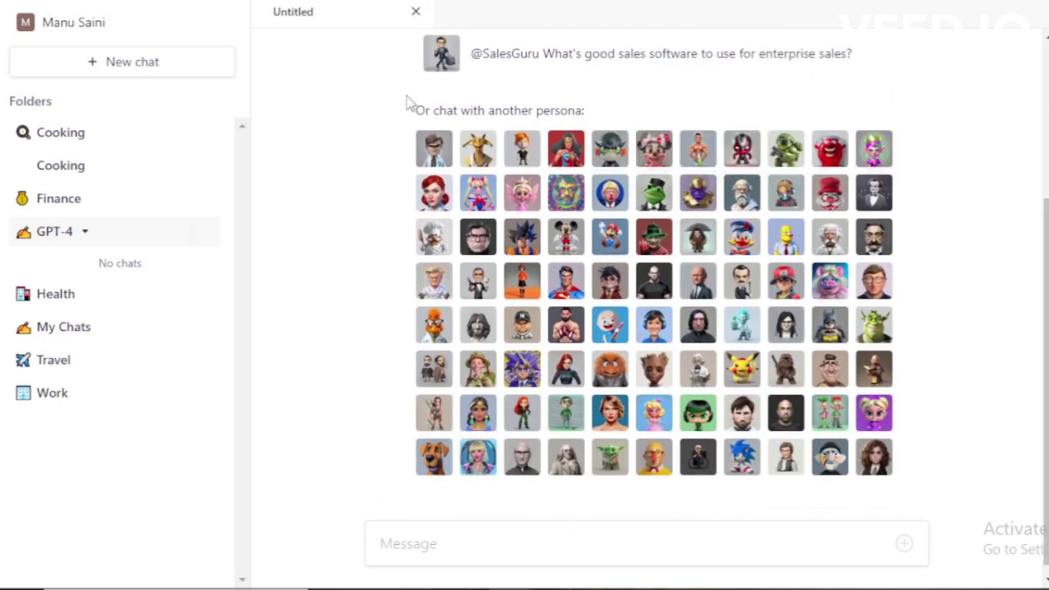
pyautogui.moveTo(407, 112); pyautogui.dragTo(592, 116)
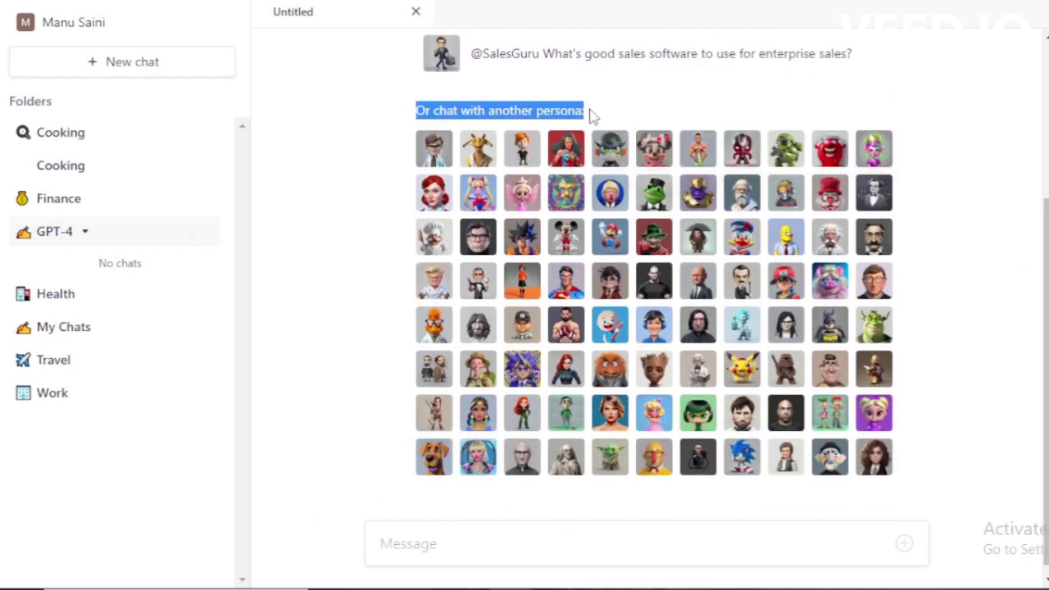
pyautogui.click(592, 116)
pyautogui.moveTo(1046, 229); pyautogui.dragTo(1047, 240)
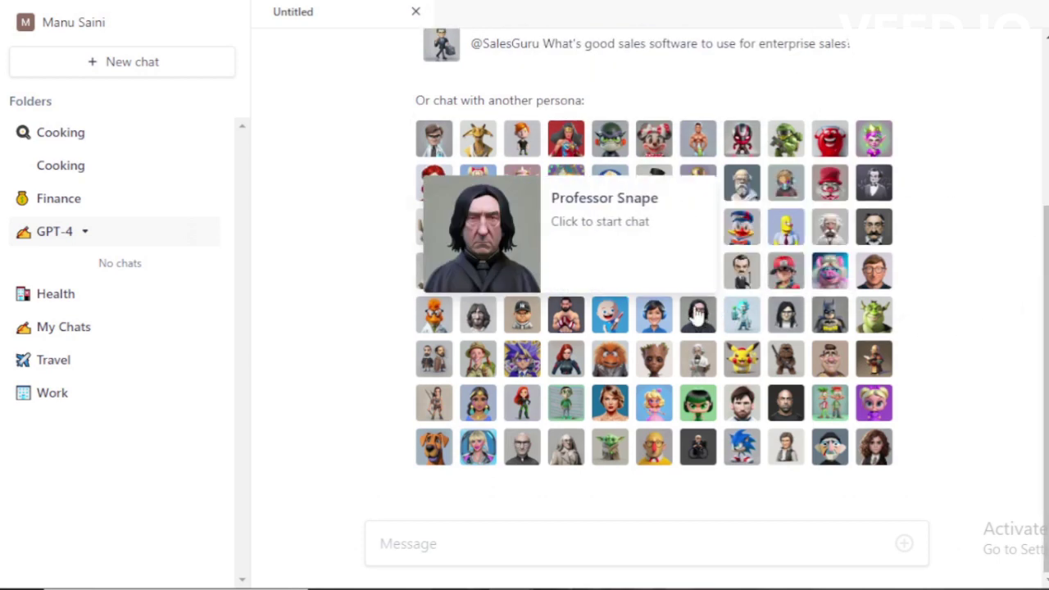
pyautogui.moveTo(654, 322)
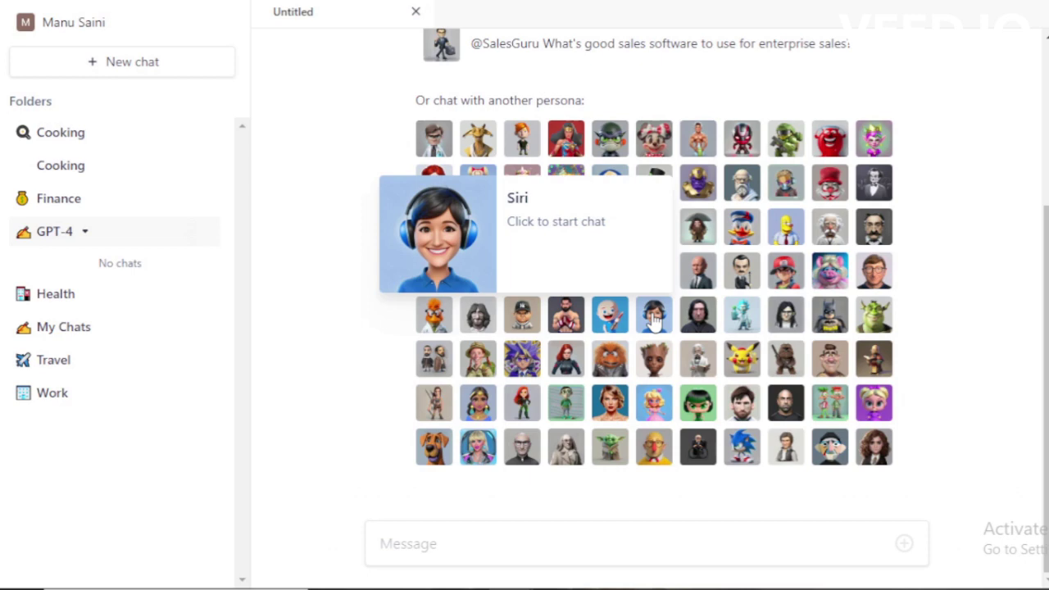
pyautogui.moveTo(471, 144)
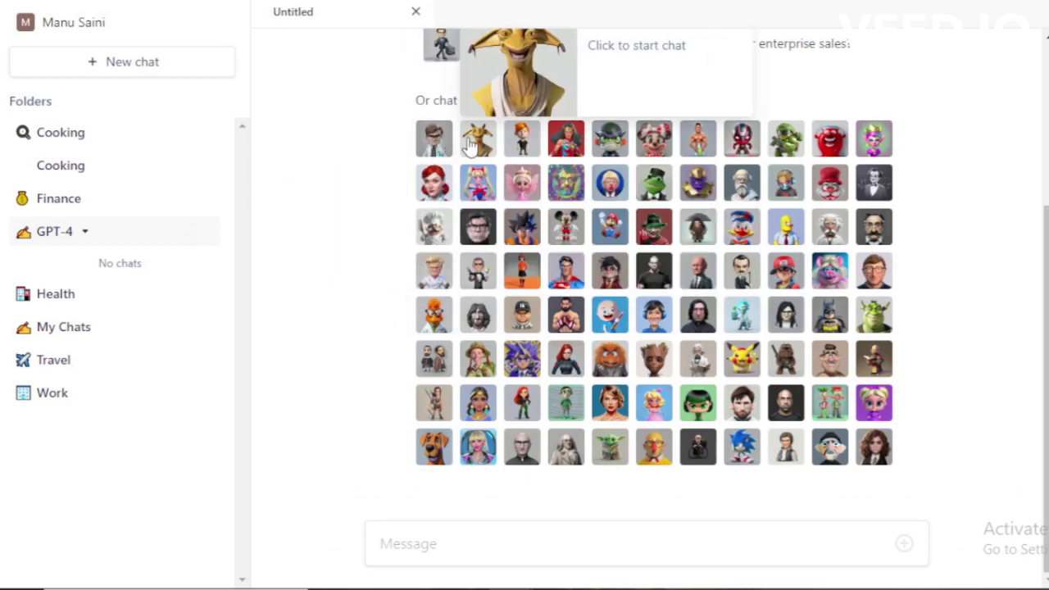
pyautogui.moveTo(525, 144)
pyautogui.moveTo(578, 144)
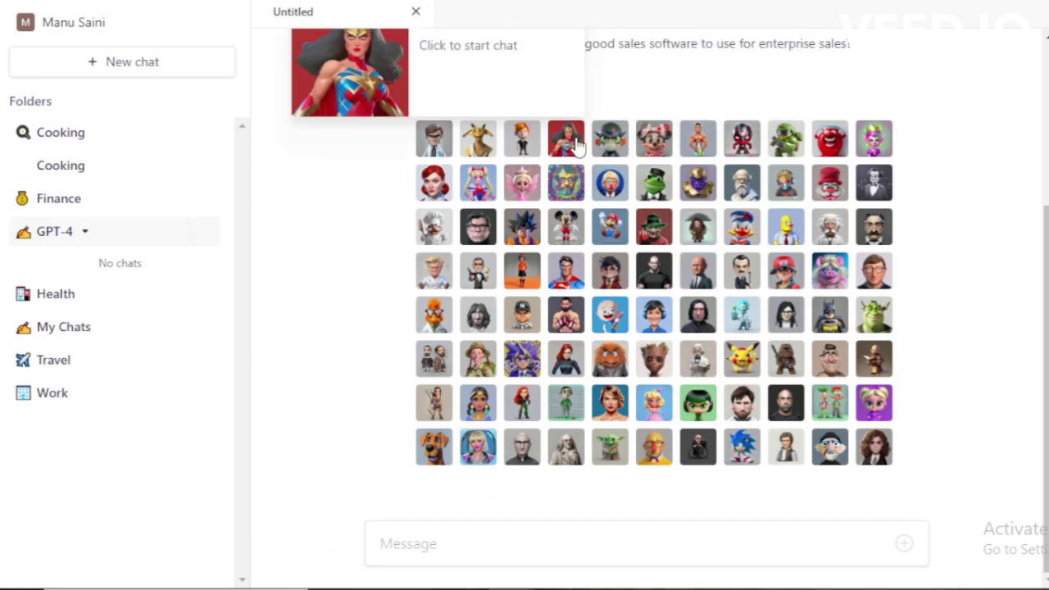
pyautogui.moveTo(831, 236)
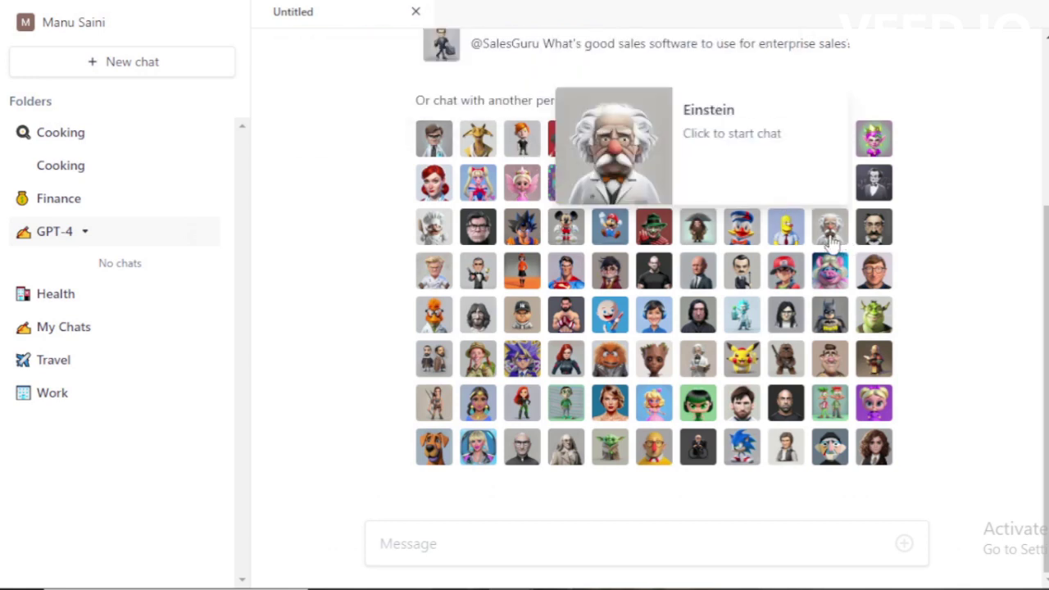
pyautogui.moveTo(832, 275)
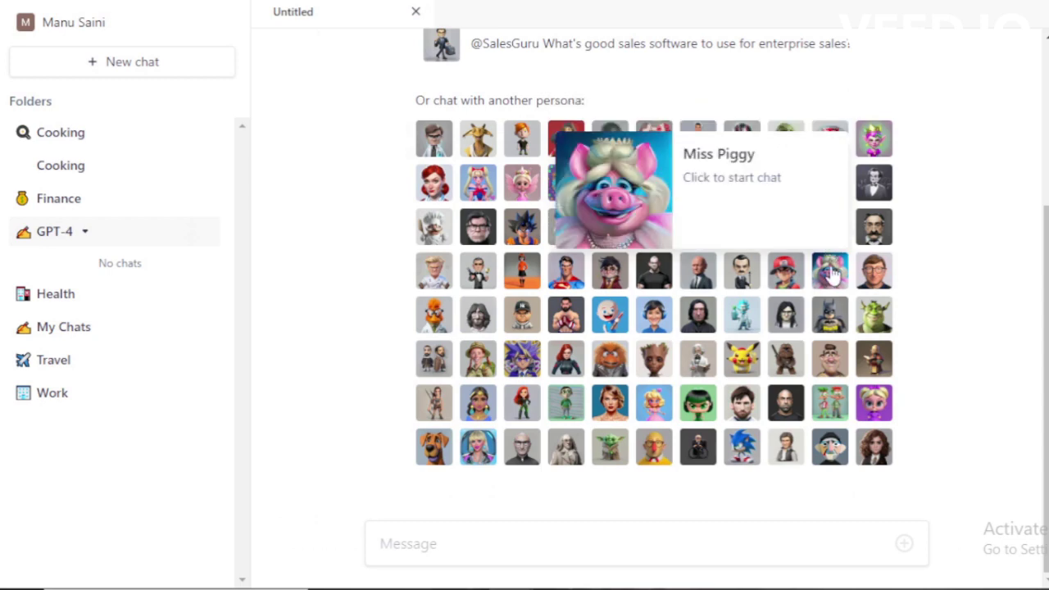
pyautogui.moveTo(560, 320)
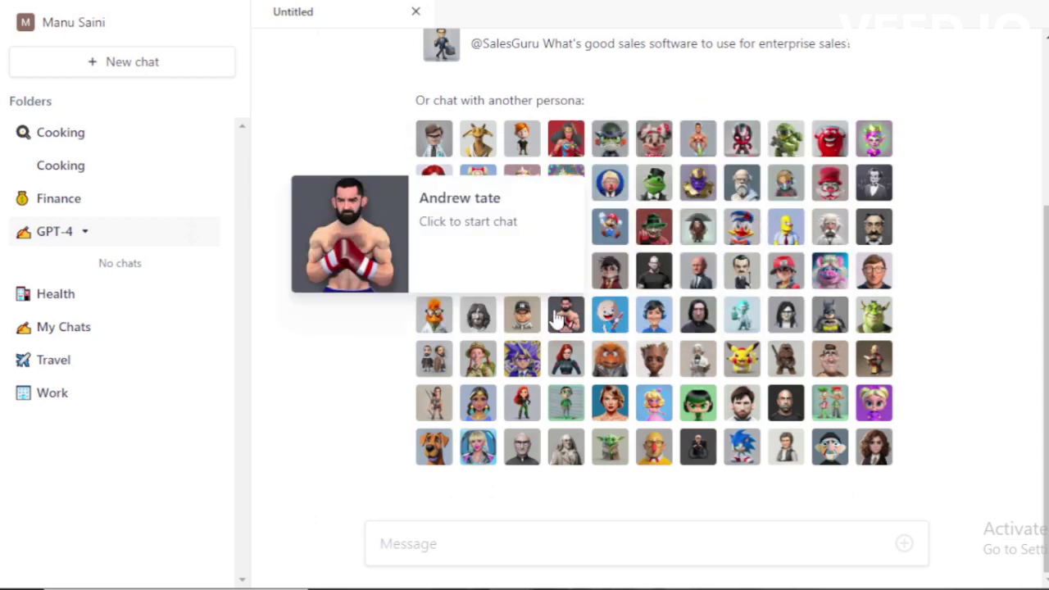
pyautogui.moveTo(574, 403)
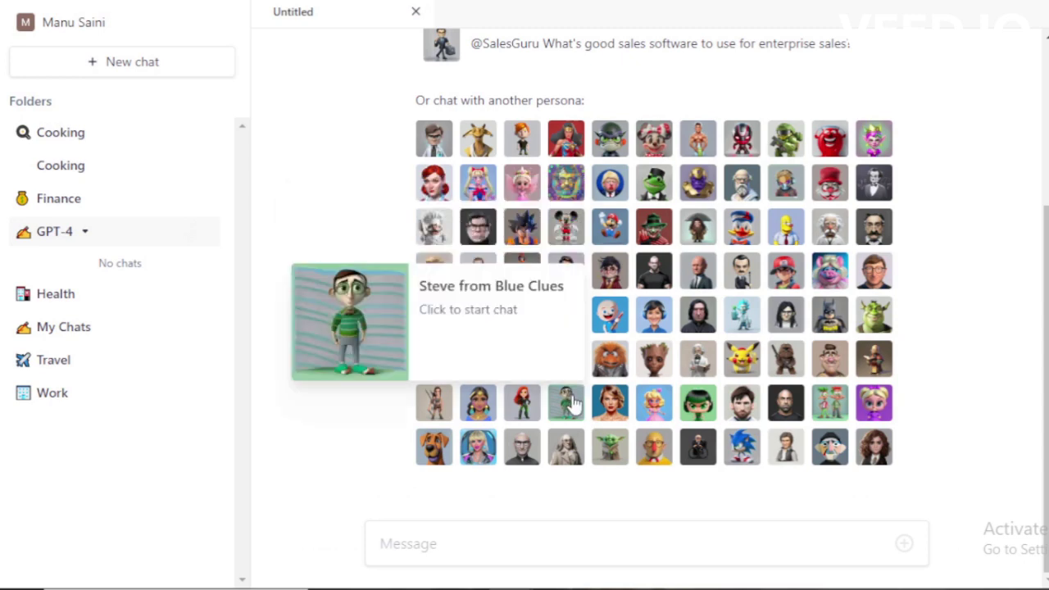
pyautogui.moveTo(606, 403)
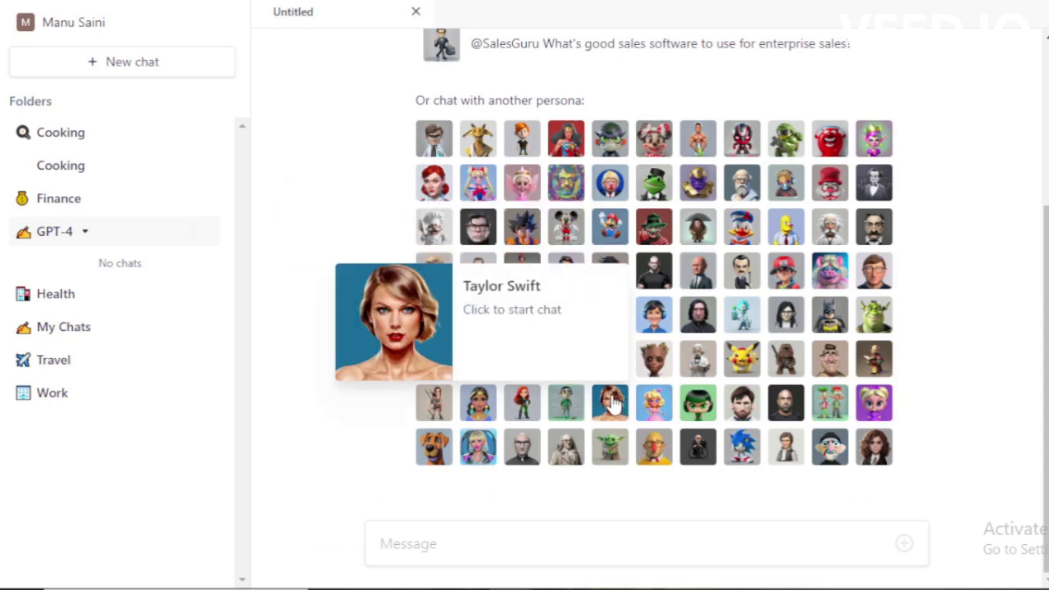
# - Start a chat with the Taylor Swift persona and send the greeting "hii"
pyautogui.click(611, 402)
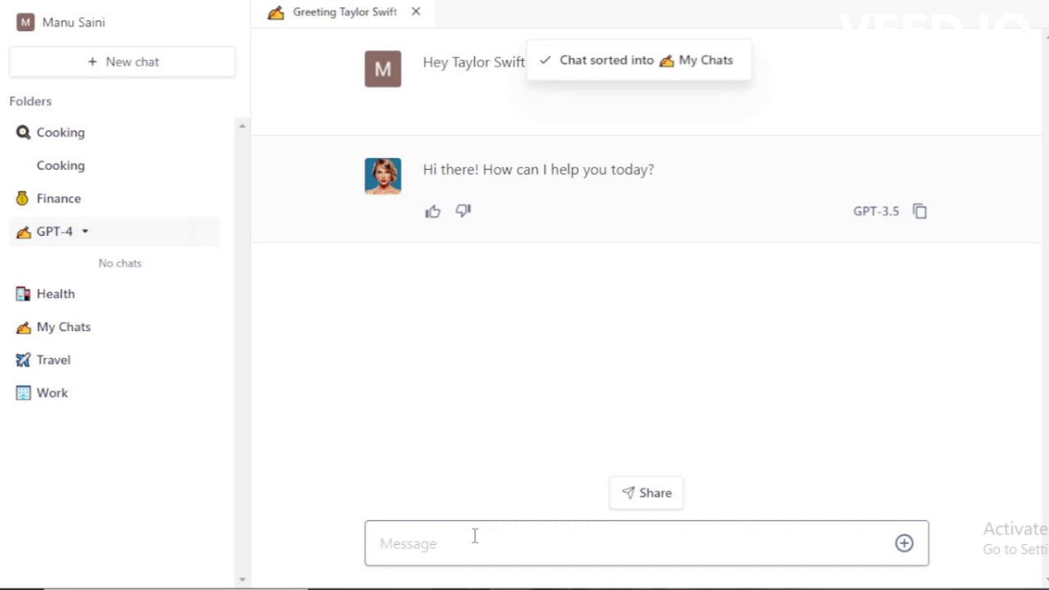
pyautogui.write('Hi')
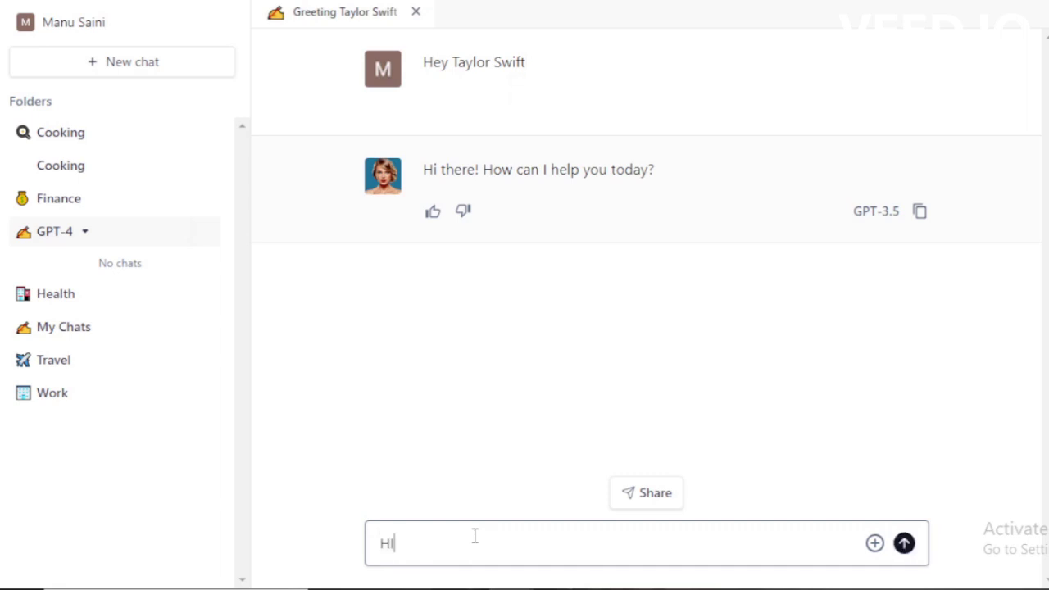
pyautogui.press('BackSpace')
pyautogui.press('BackSpace')
pyautogui.write('h')
pyautogui.press('Return')
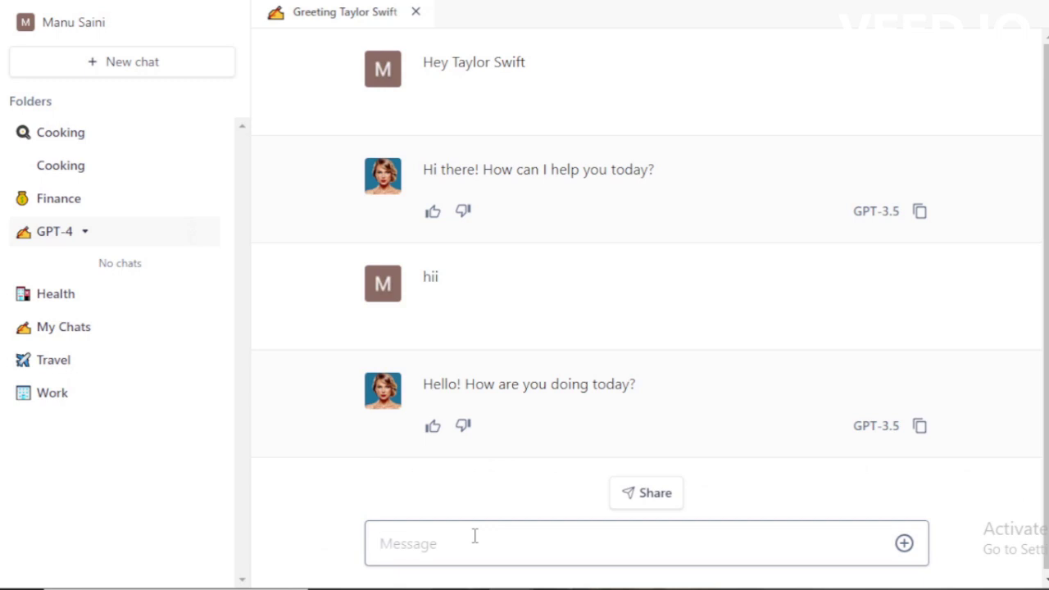
# - Ask the Taylor Swift persona about its newest track with the message "your latest song."
pyautogui.write('your latest')
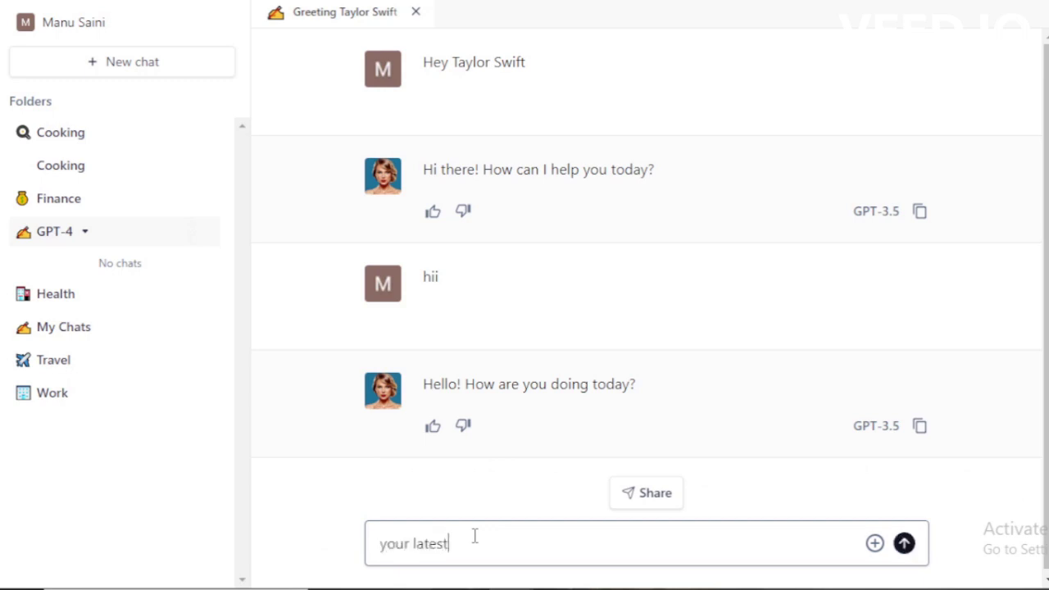
pyautogui.write(' song.')
pyautogui.press('Return')
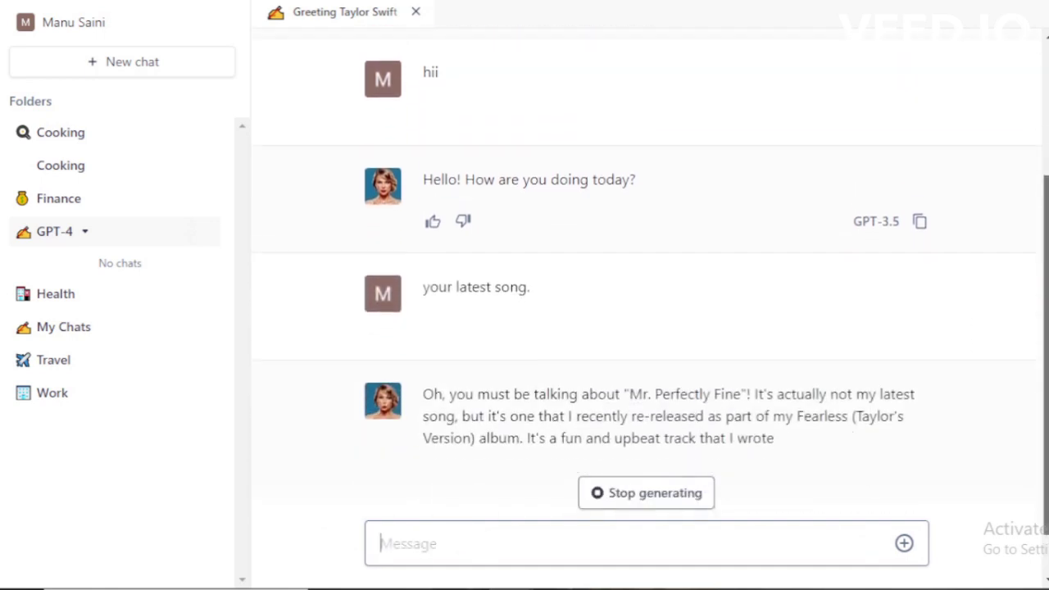
# - Examine the persona's reply about the latest song and the model label beneath it
pyautogui.moveTo(1045, 482); pyautogui.dragTo(1041, 488)
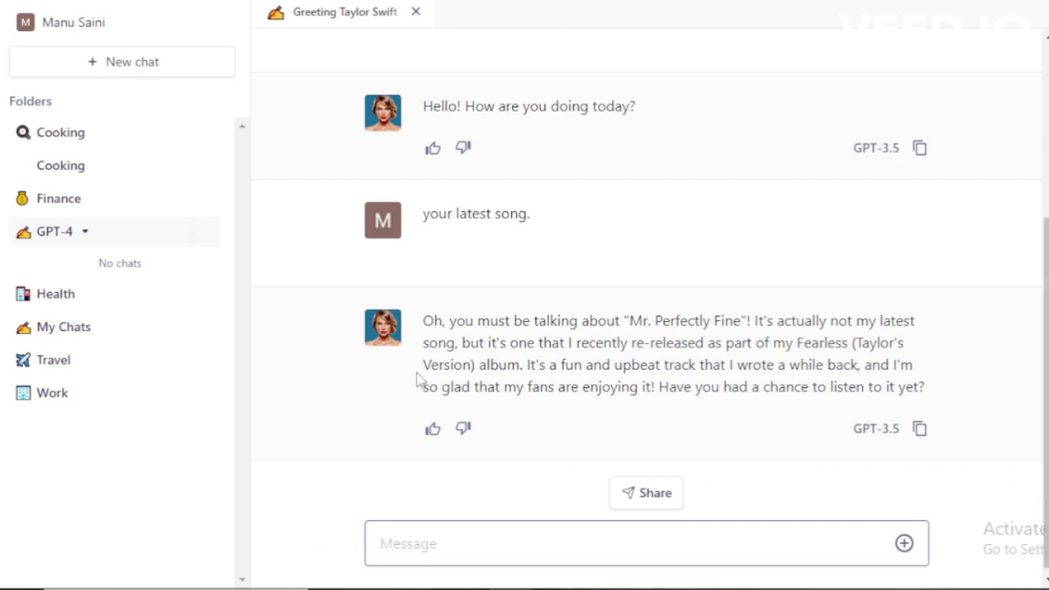
pyautogui.moveTo(423, 321); pyautogui.dragTo(482, 363)
pyautogui.click(490, 365)
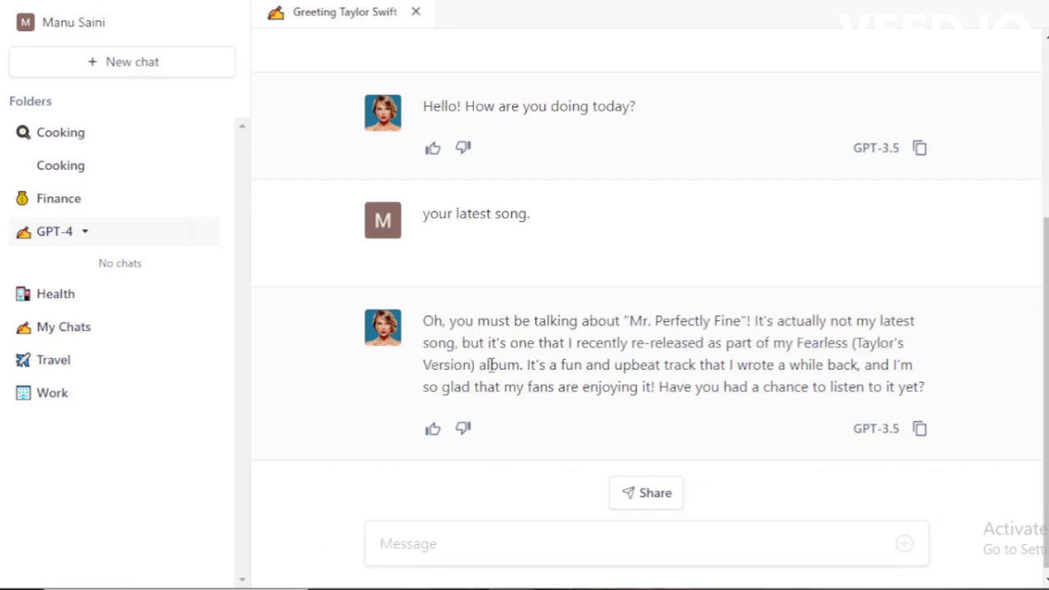
pyautogui.moveTo(856, 343); pyautogui.dragTo(829, 388)
pyautogui.click(531, 369)
pyautogui.click(827, 386)
pyautogui.moveTo(844, 435); pyautogui.dragTo(901, 432)
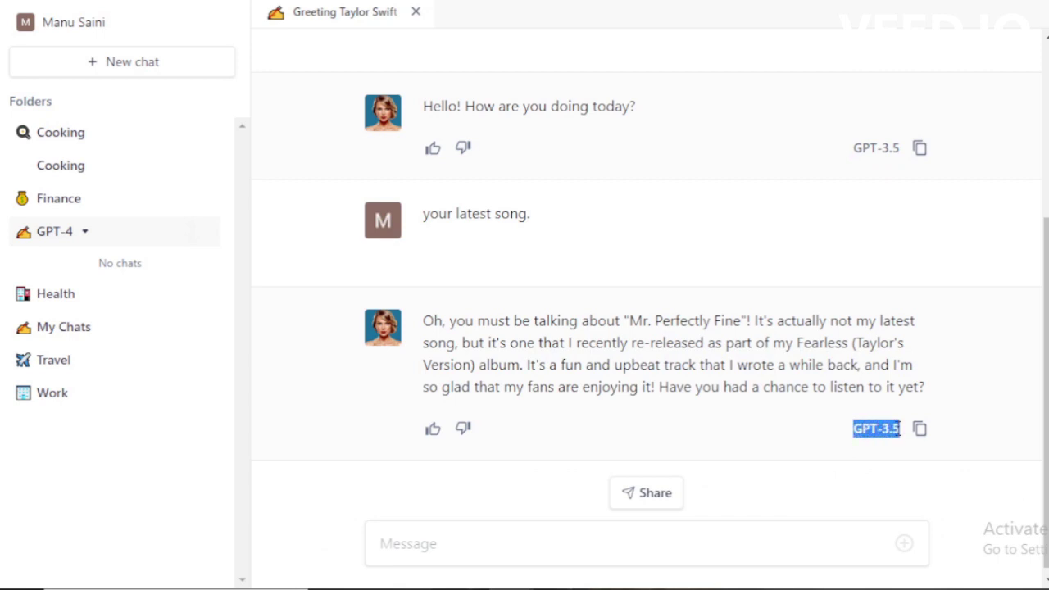
pyautogui.click(870, 472)
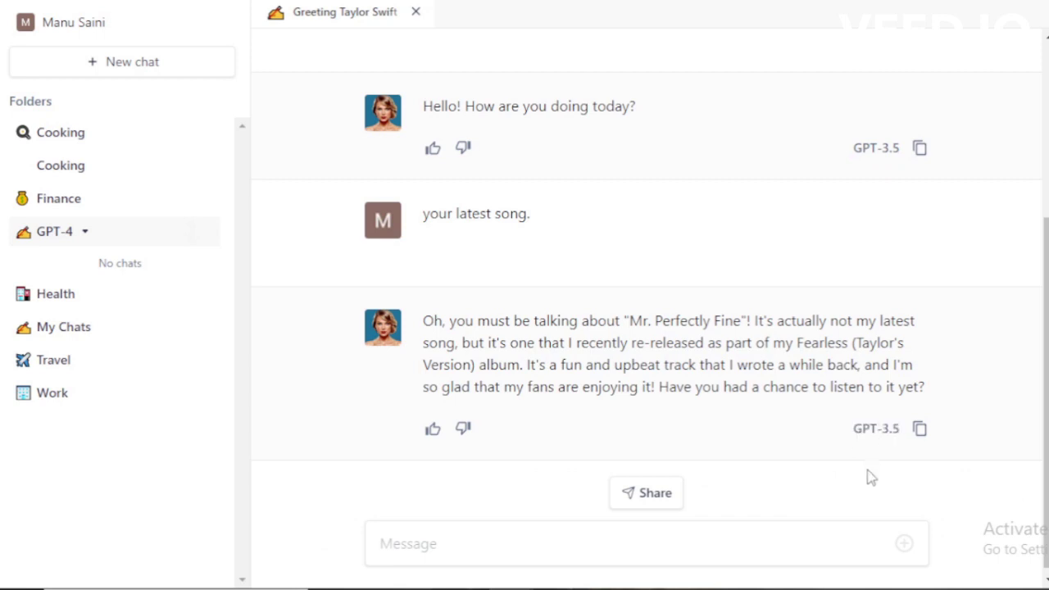
# - Switch the Taylor Swift chat's model to GPT-4 and return to the message field
pyautogui.click(904, 545)
pyautogui.click(876, 472)
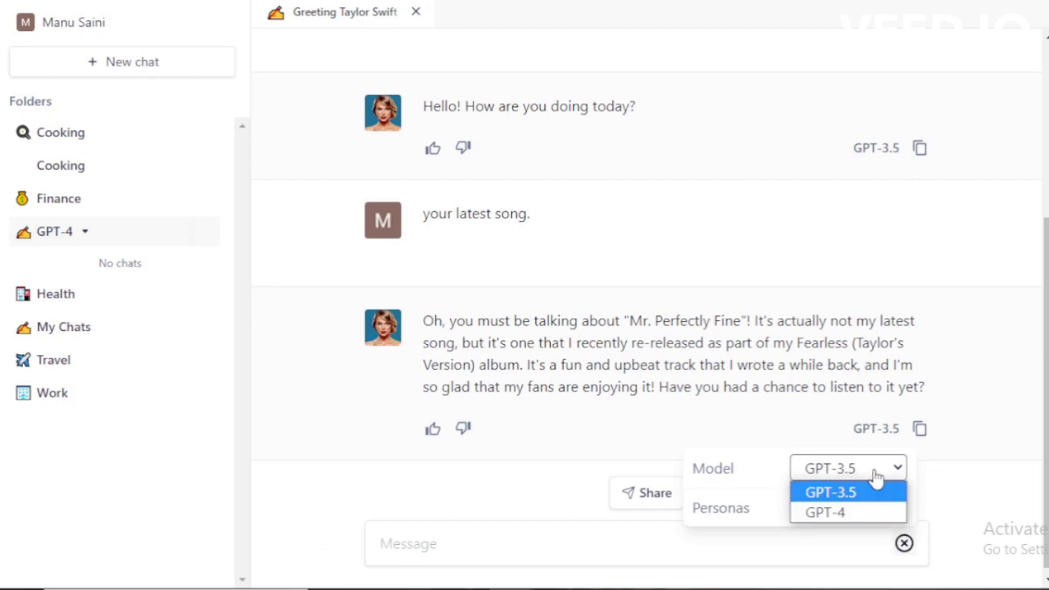
pyautogui.click(845, 513)
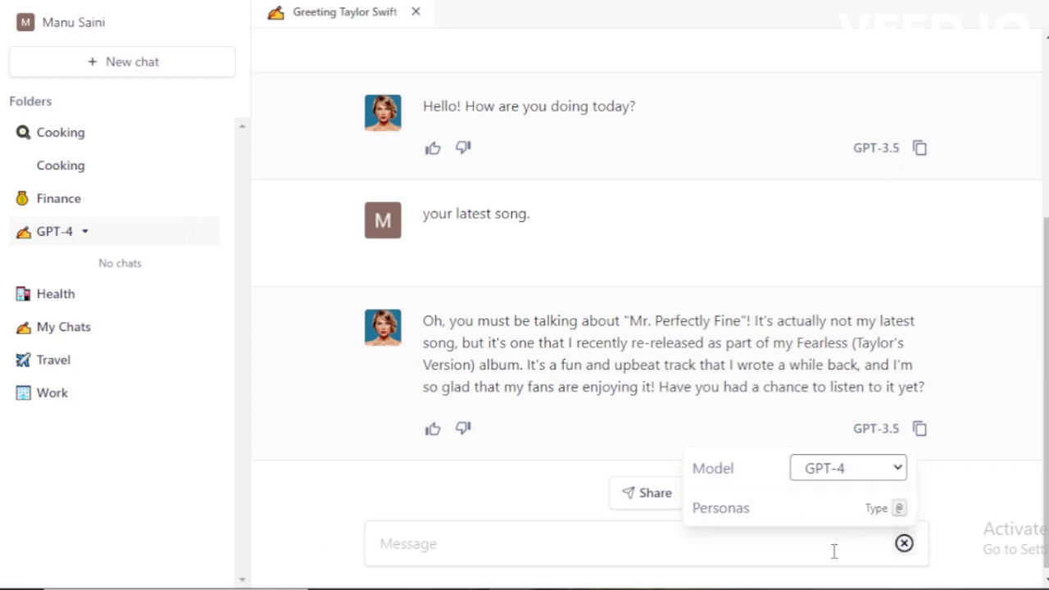
pyautogui.click(833, 552)
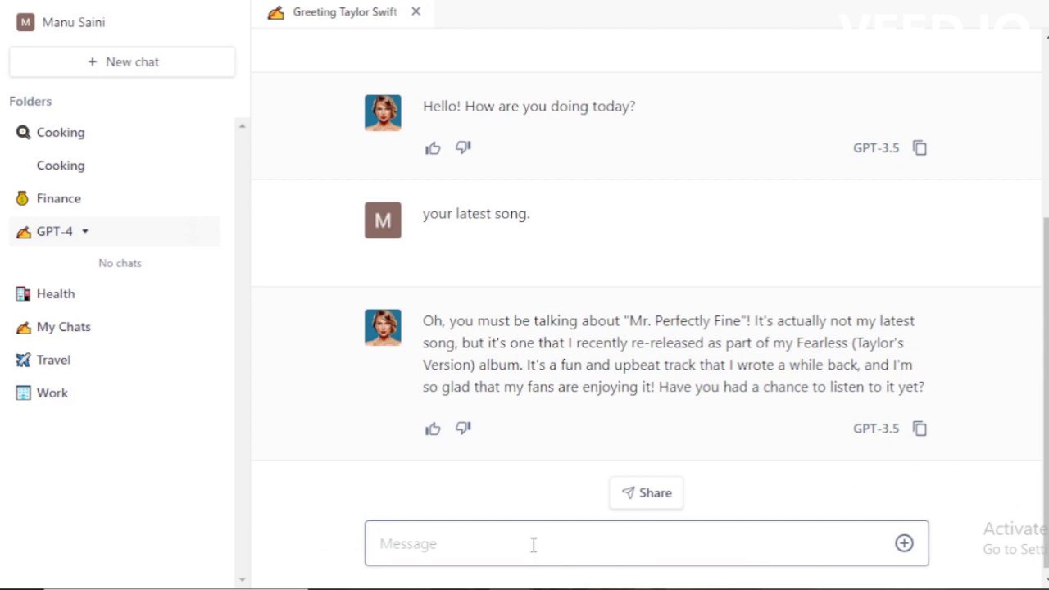
# - Send the Taylor Swift persona the message "ok, tell me more details about your latest album."
pyautogui.write('ok, tell me more details about your lat')
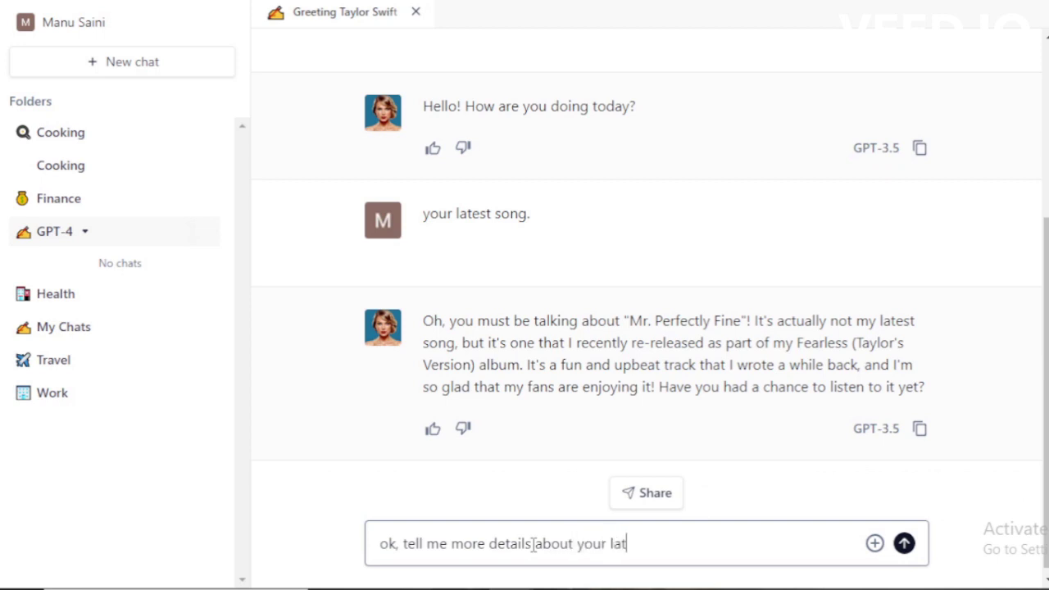
pyautogui.write('est albem')
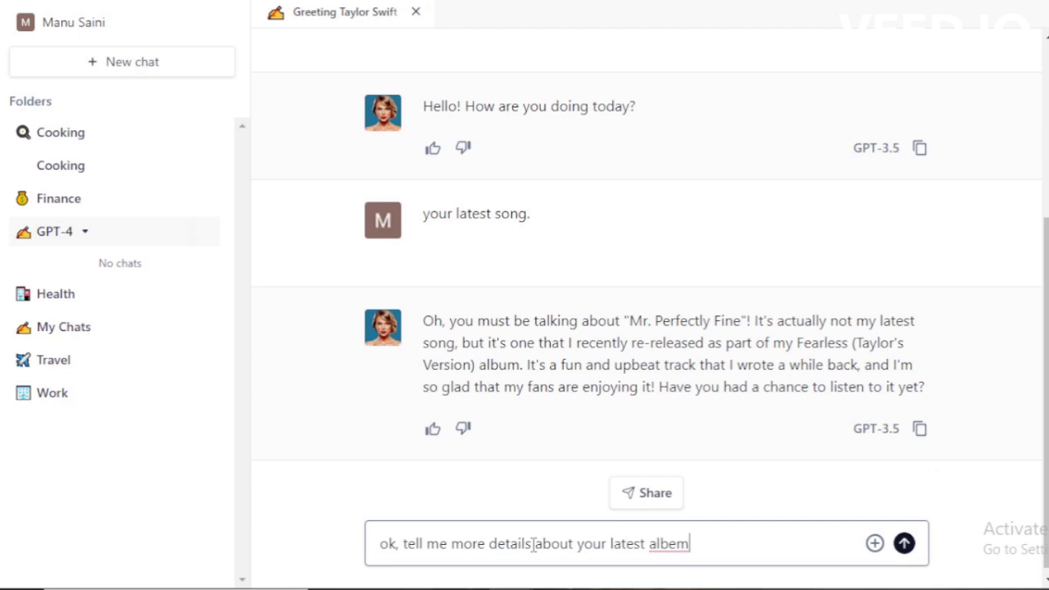
pyautogui.press('BackSpace')
pyautogui.press('BackSpace')
pyautogui.write('um')
pyautogui.press('Return')
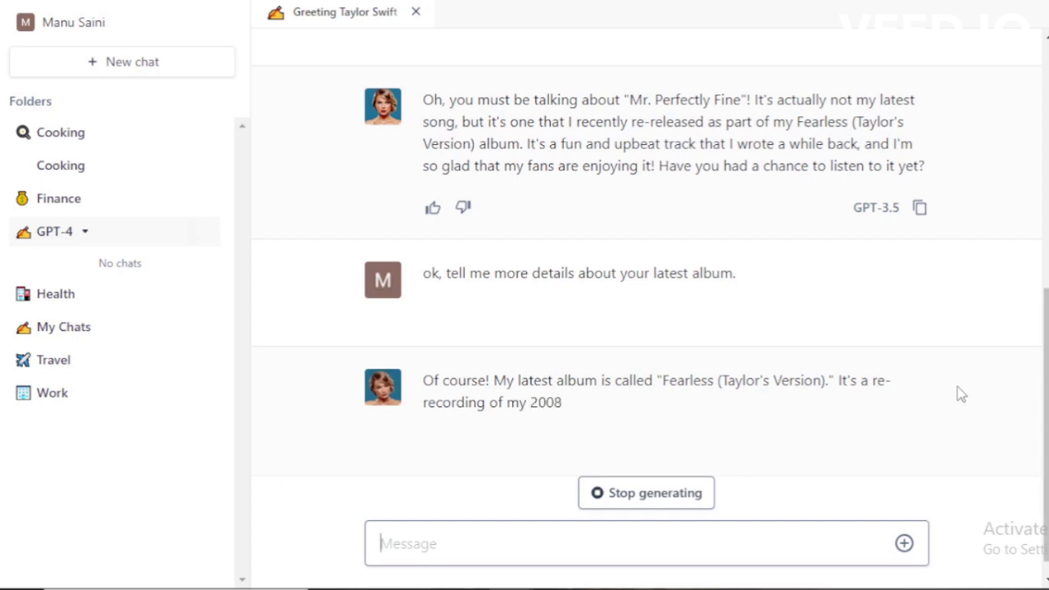
# - Read through the full reply about the latest album, check its model label and copy the reply
pyautogui.moveTo(423, 380); pyautogui.dragTo(711, 383)
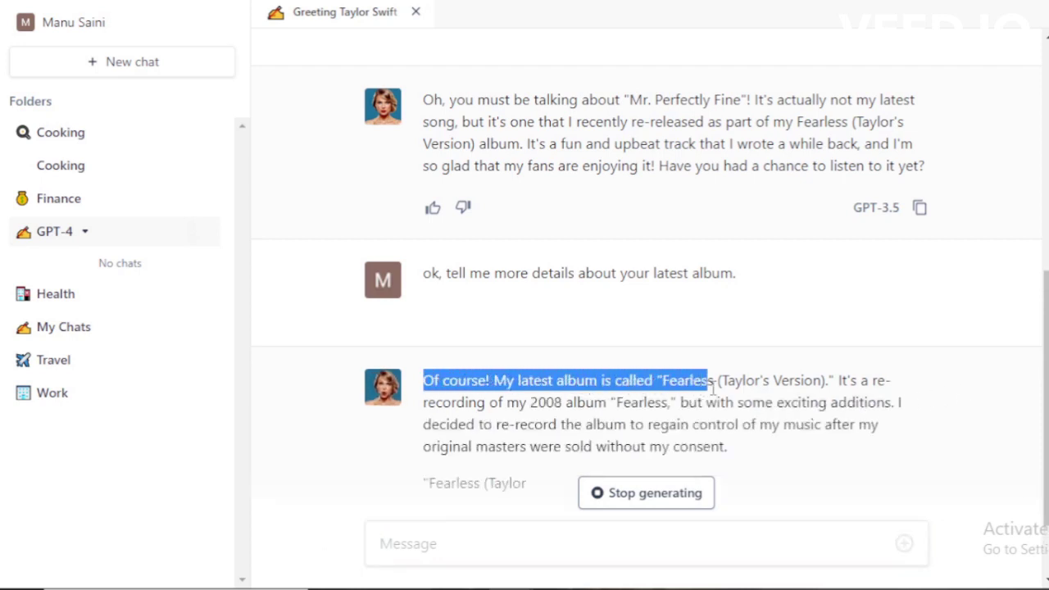
pyautogui.click(538, 404)
pyautogui.moveTo(387, 395)
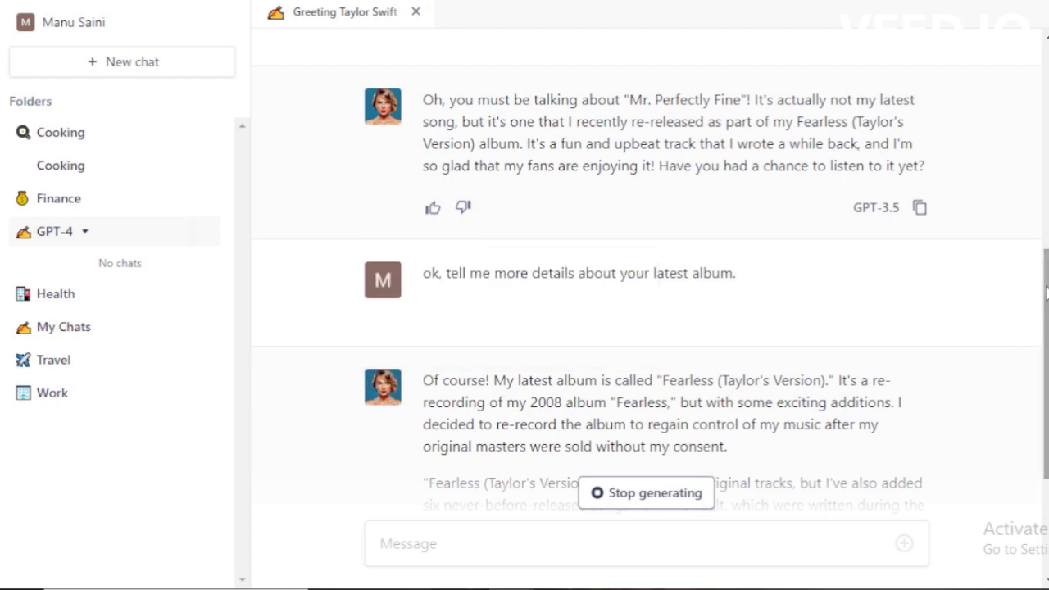
pyautogui.scroll(-2, 1021, 345)
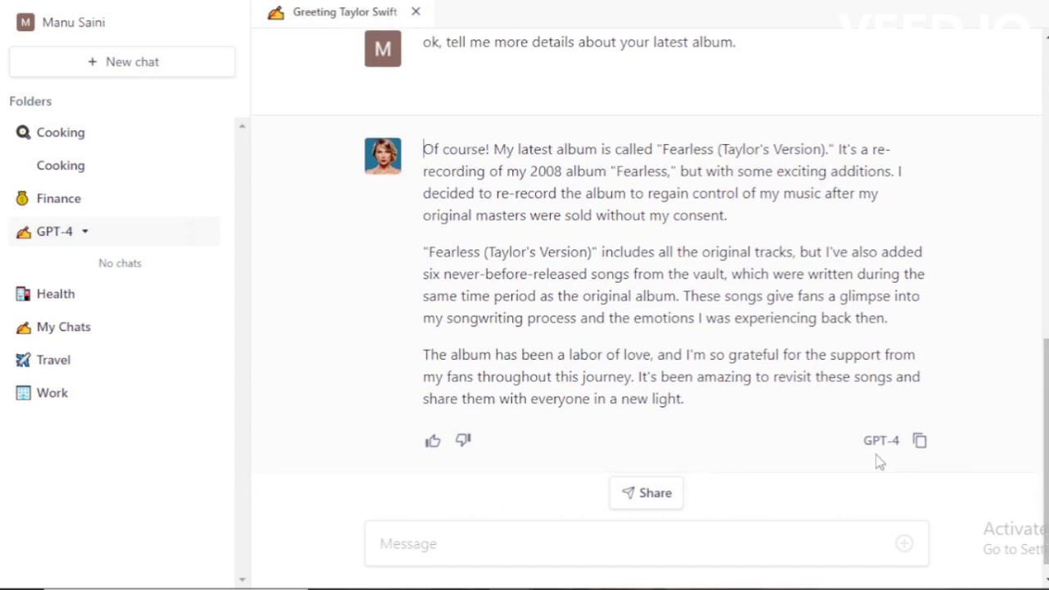
pyautogui.moveTo(862, 441); pyautogui.dragTo(901, 447)
pyautogui.click(879, 443)
pyautogui.moveTo(423, 152); pyautogui.dragTo(703, 402)
pyautogui.click(681, 373)
pyautogui.click(920, 442)
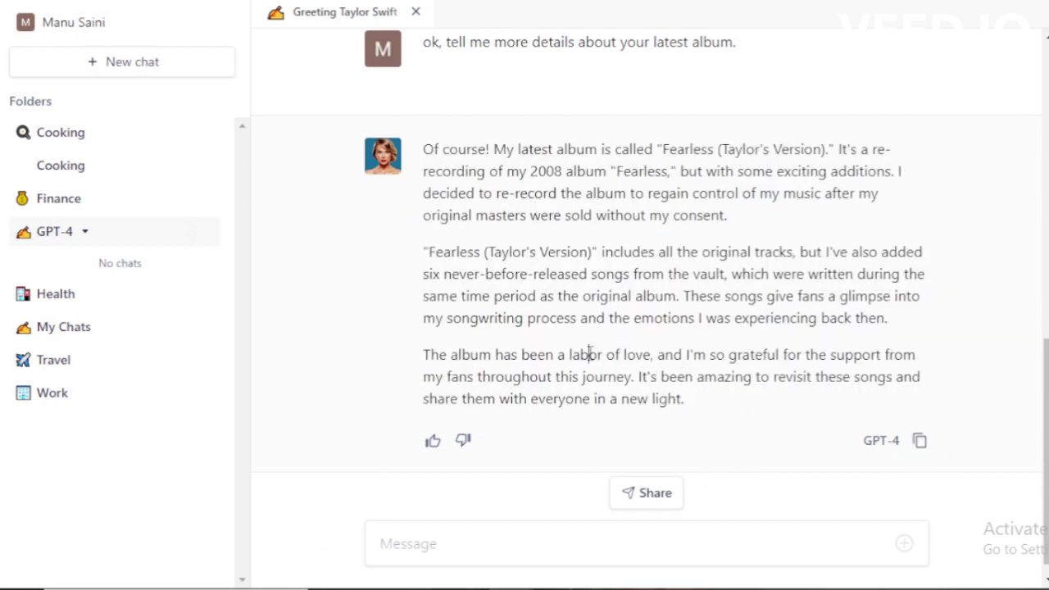
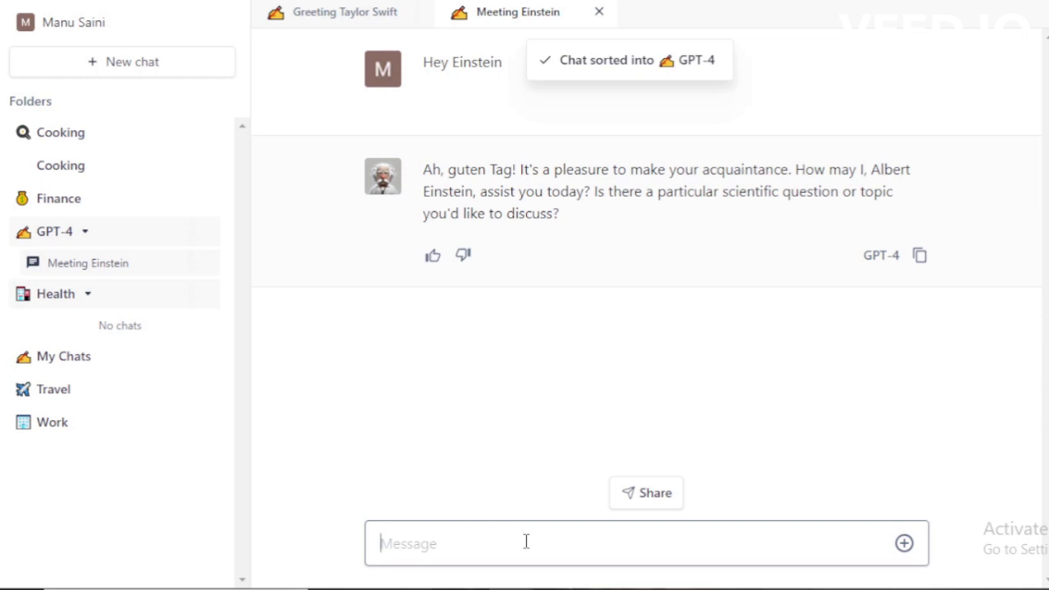
# - Send the Einstein persona the message "your last invenstion." and follow up with "ok , who created you."
pyautogui.write('your last invenstion.')
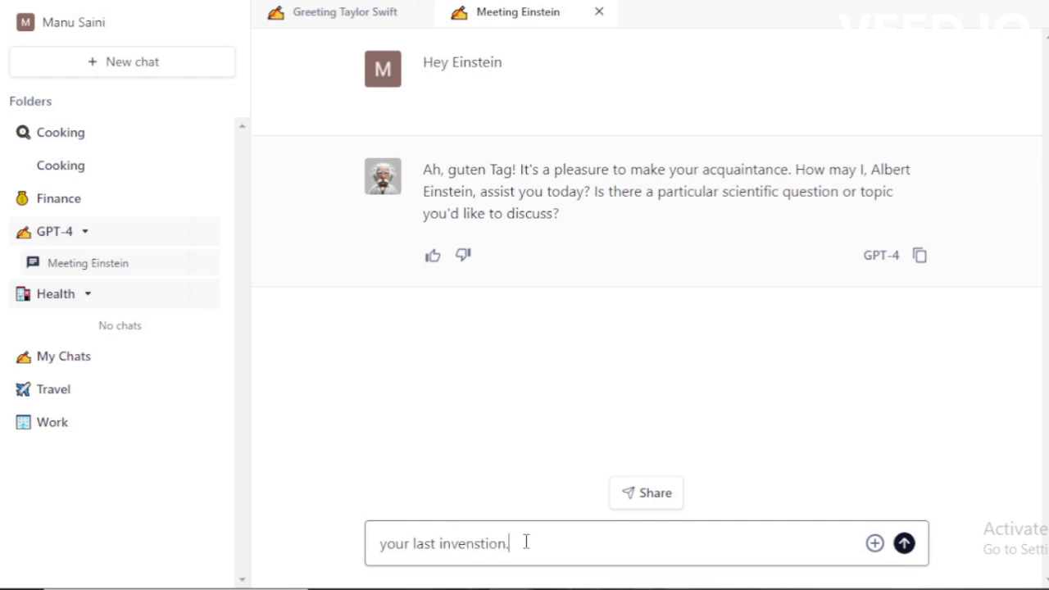
pyautogui.press('Return')
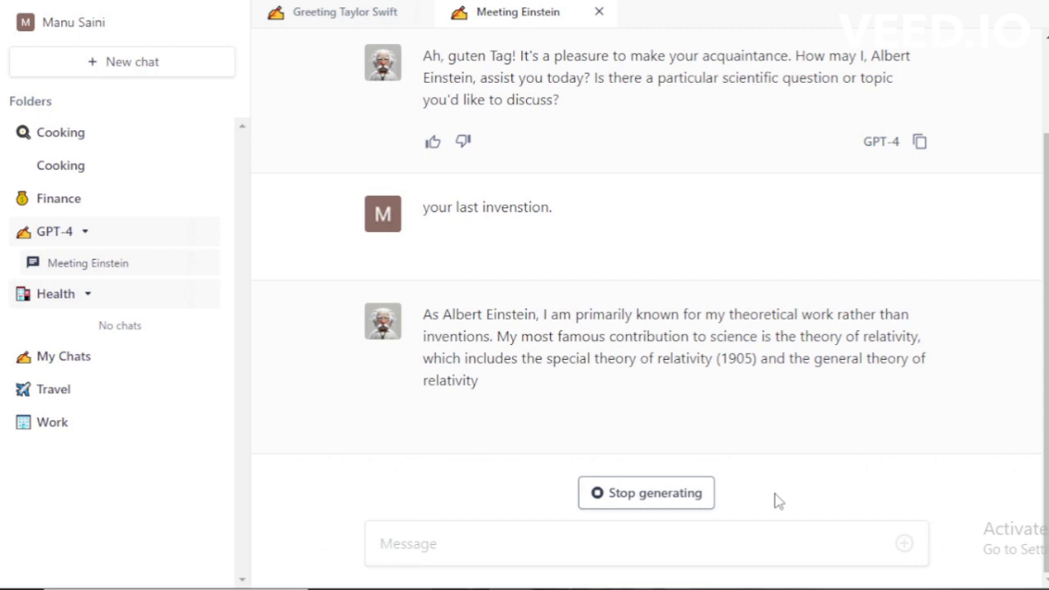
pyautogui.click(503, 534)
pyautogui.write('ok , who created you.')
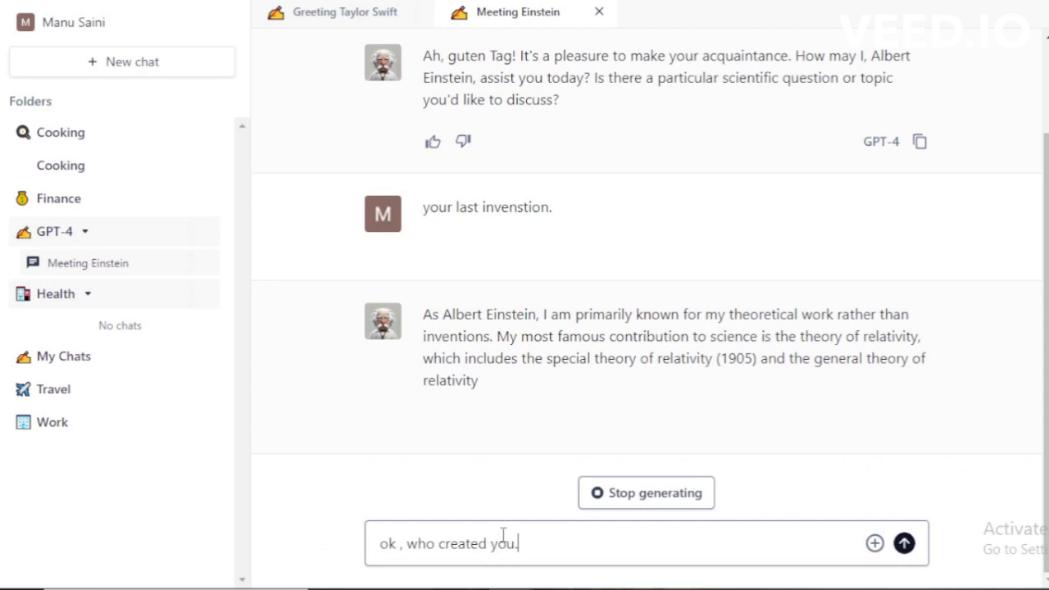
pyautogui.press('Return')
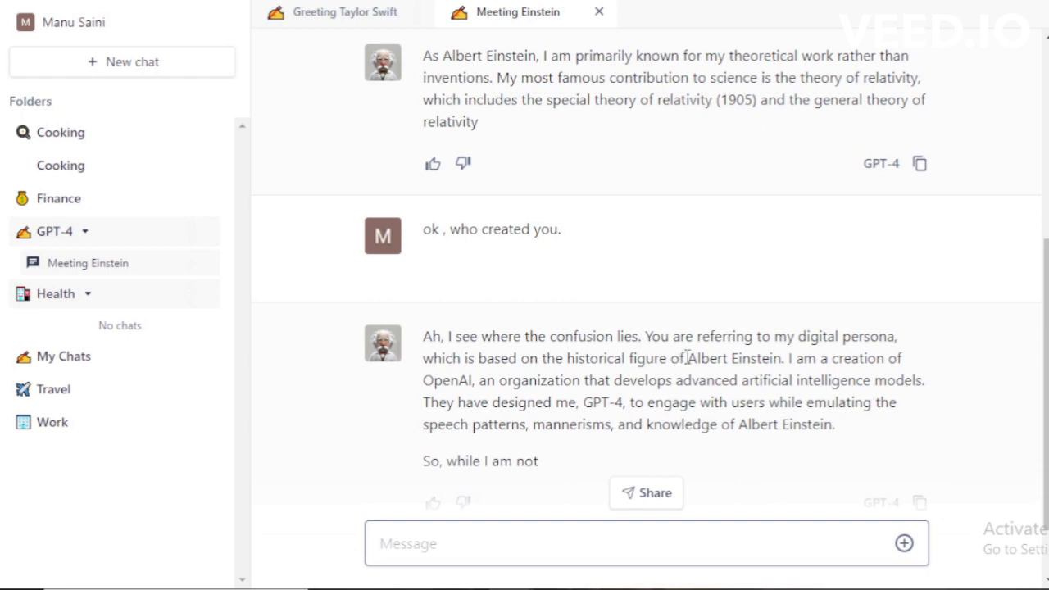
# - Examine the Einstein persona's reply about who created it, including its closing paragraph and the persona's preview card
pyautogui.moveTo(794, 357); pyautogui.dragTo(745, 375)
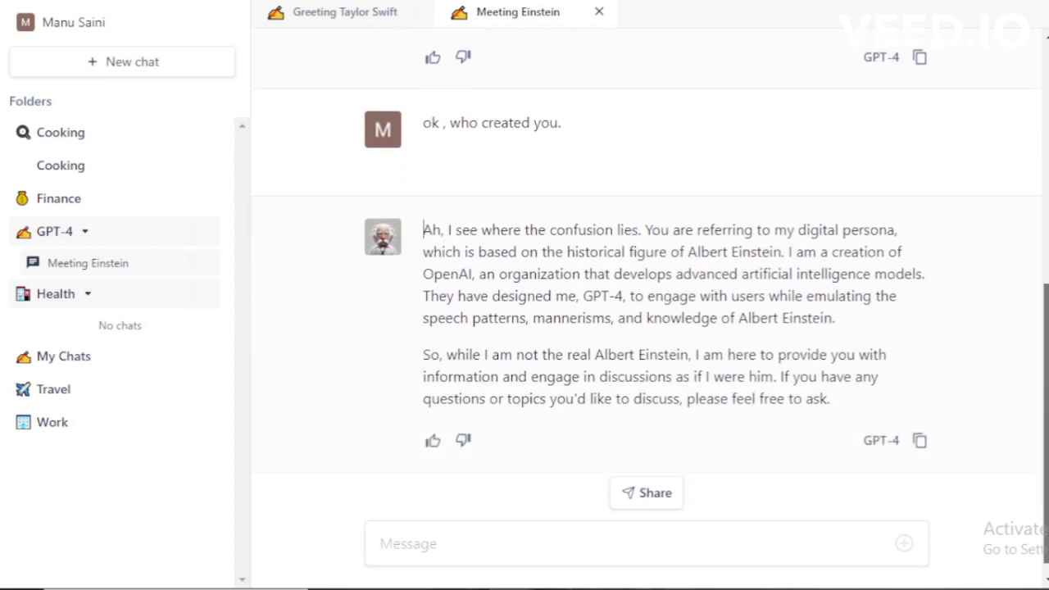
pyautogui.moveTo(426, 297); pyautogui.dragTo(900, 297)
pyautogui.click(863, 296)
pyautogui.moveTo(382, 246)
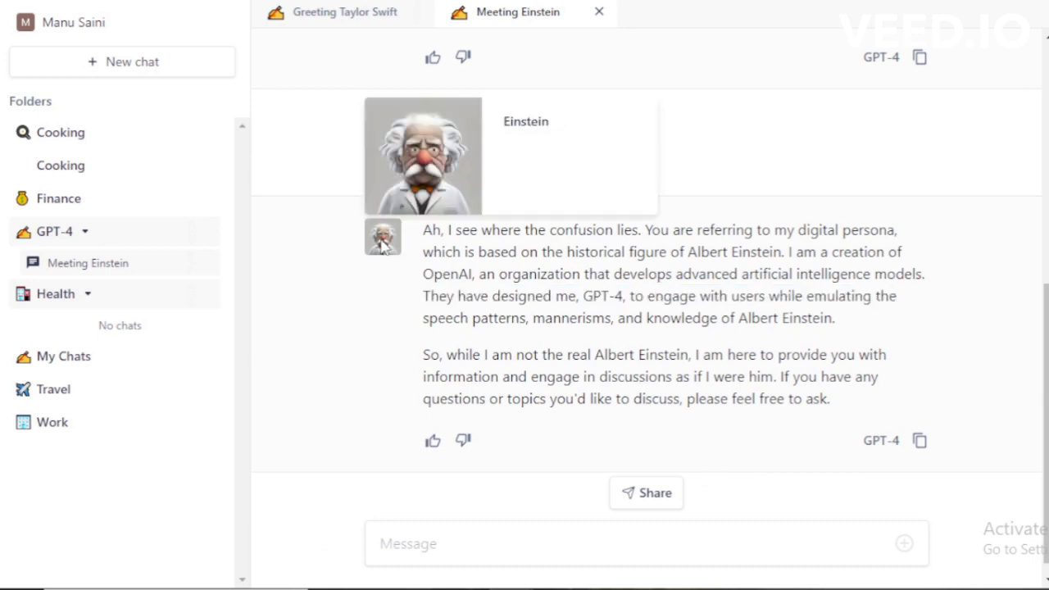
pyautogui.moveTo(424, 317); pyautogui.dragTo(836, 320)
pyautogui.click(587, 326)
pyautogui.moveTo(424, 353); pyautogui.dragTo(876, 403)
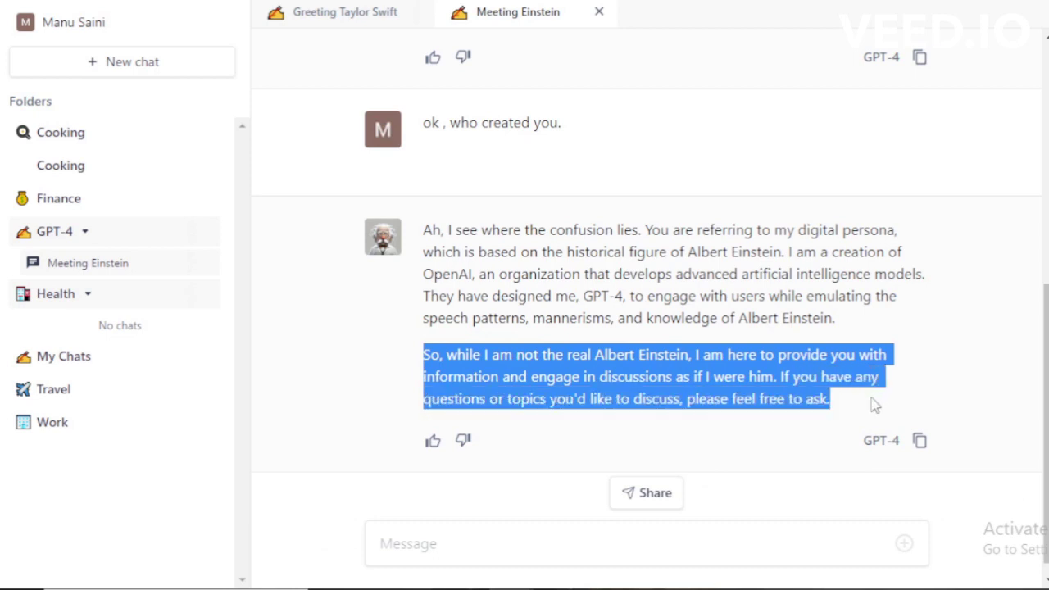
pyautogui.click(874, 406)
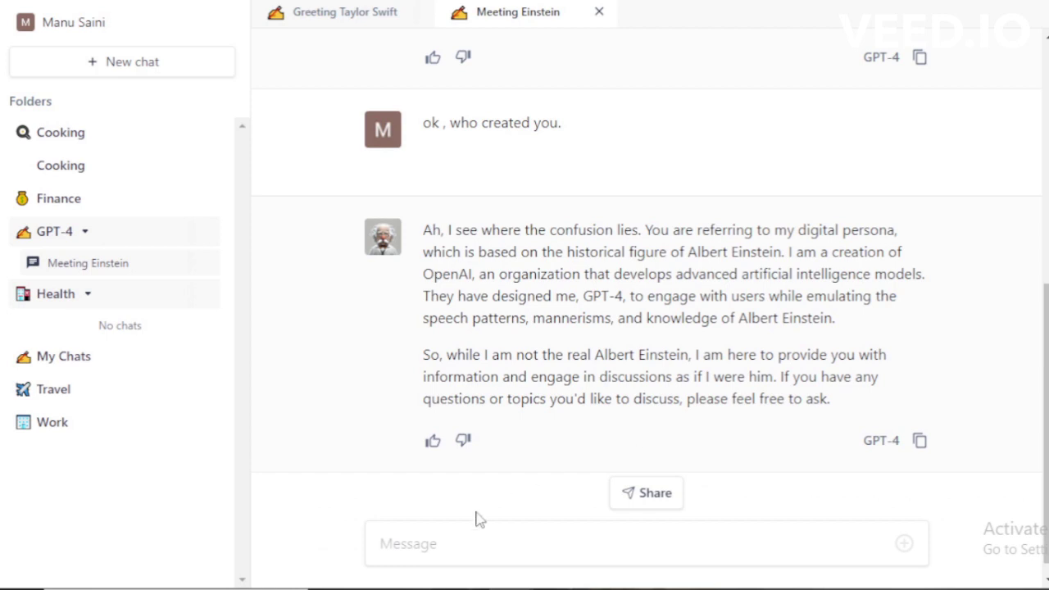
# - Send "Thank you." to the Einstein persona and view its reply
pyautogui.click(451, 534)
pyautogui.write('Thank you.')
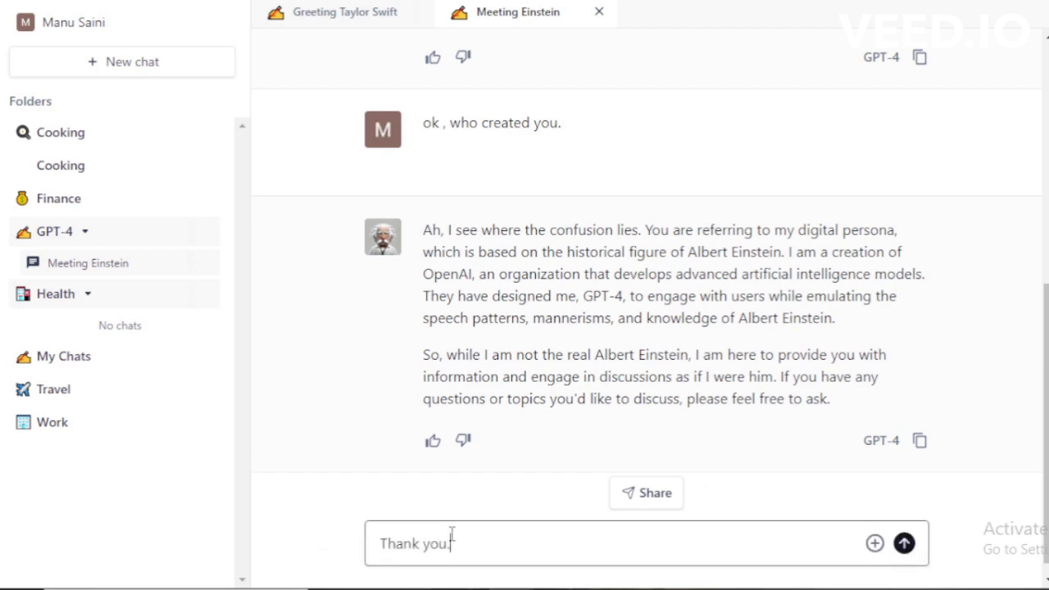
pyautogui.press('Return')
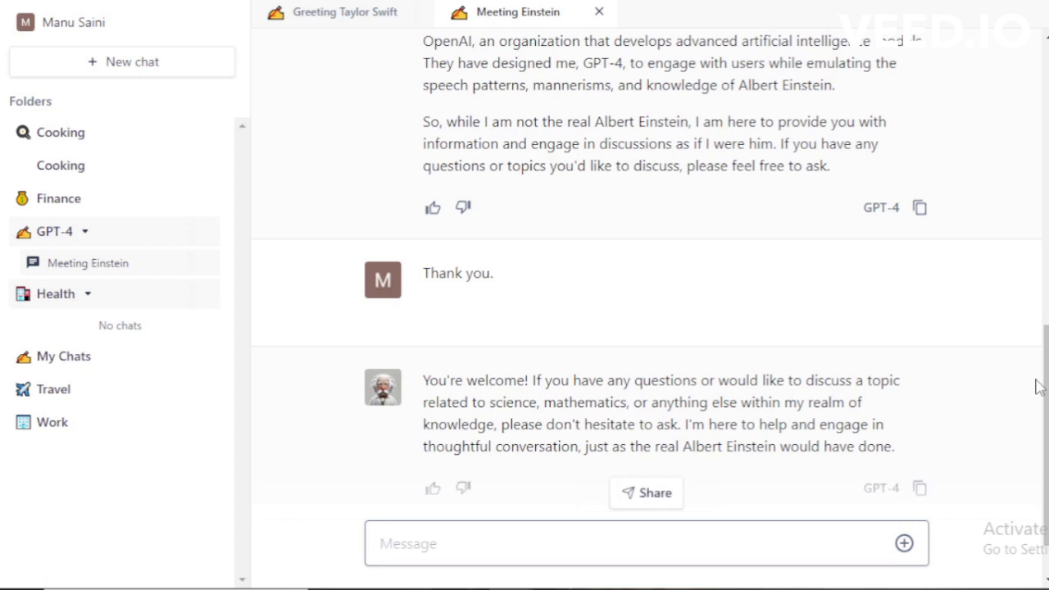
pyautogui.scroll(-1, 1041, 390)
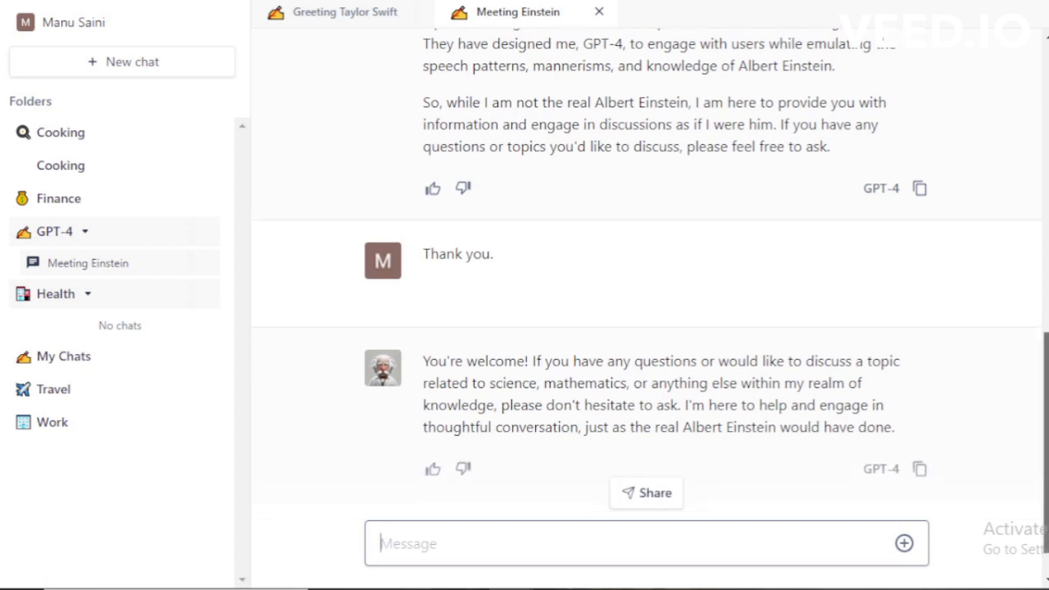